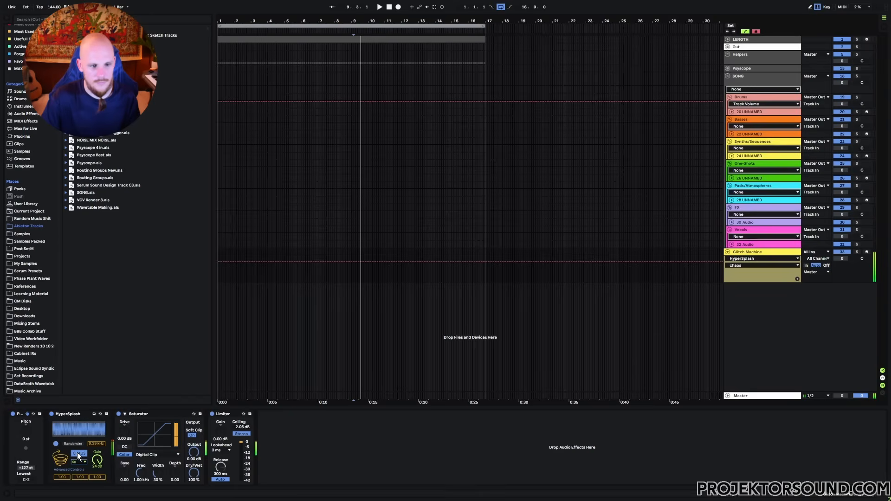
- Toggle HyperSplash's chaos mode on and off, show Feedback1 automation, and leave chaos off
click(77, 453)
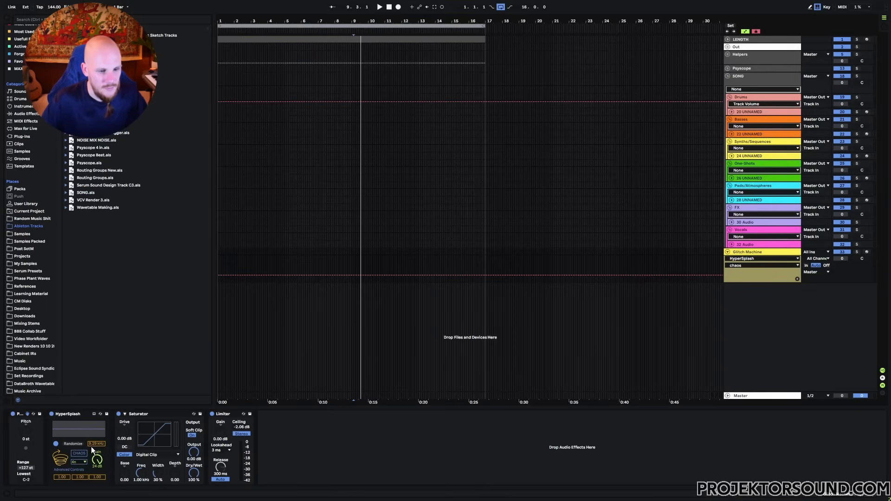
click(98, 478)
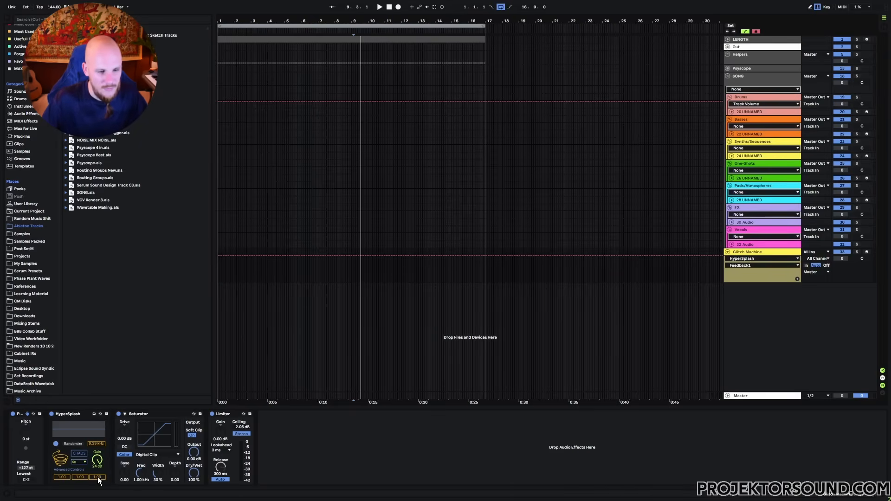
click(81, 454)
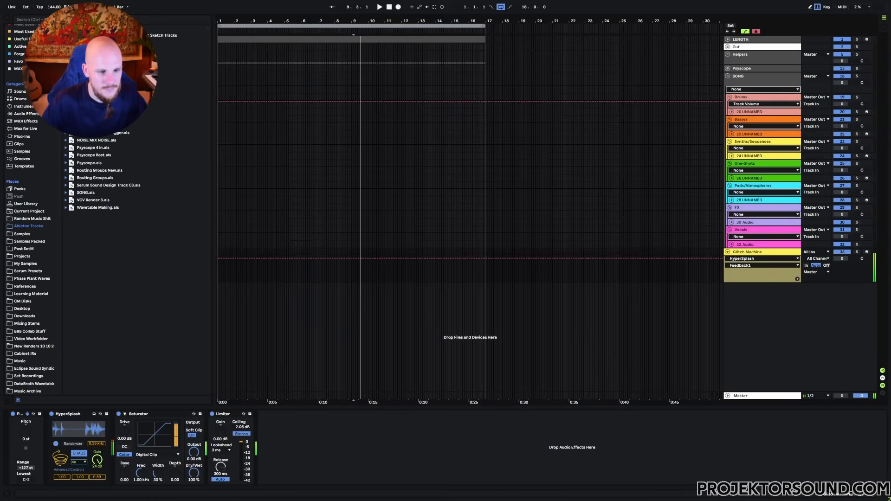
click(86, 453)
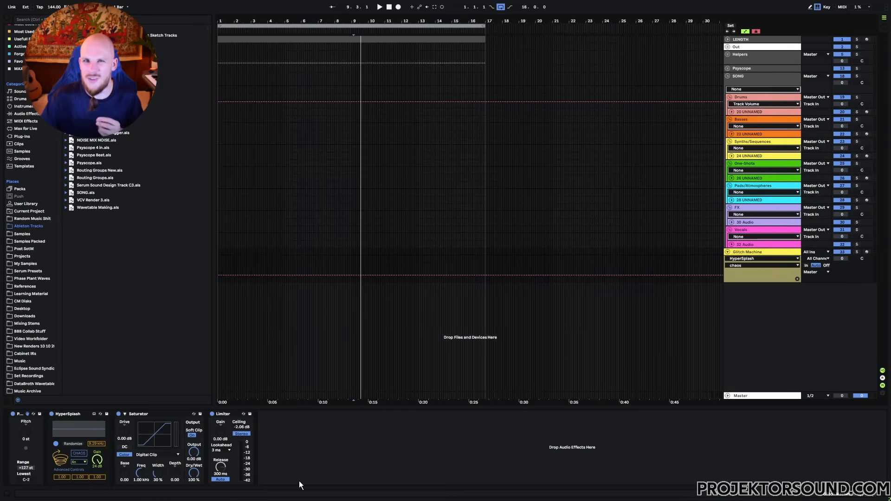
- Set HyperSplash's rate to 16n and toggle chaos mode on and off
click(79, 463)
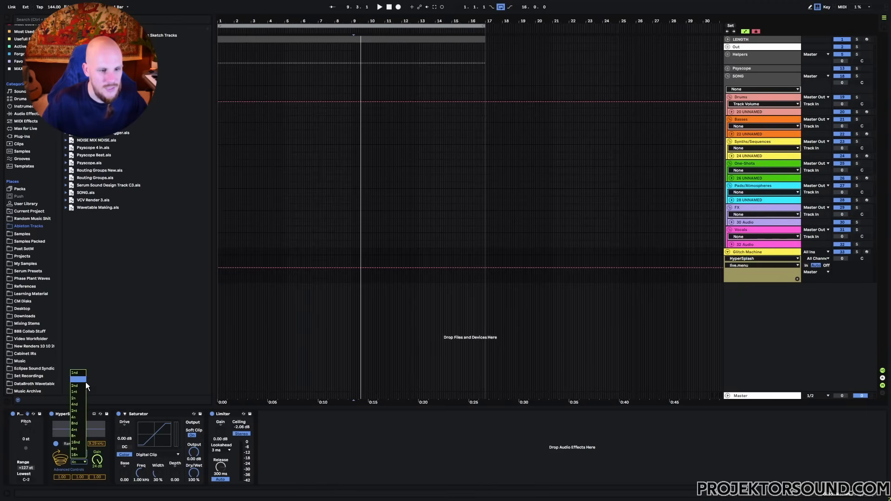
click(78, 456)
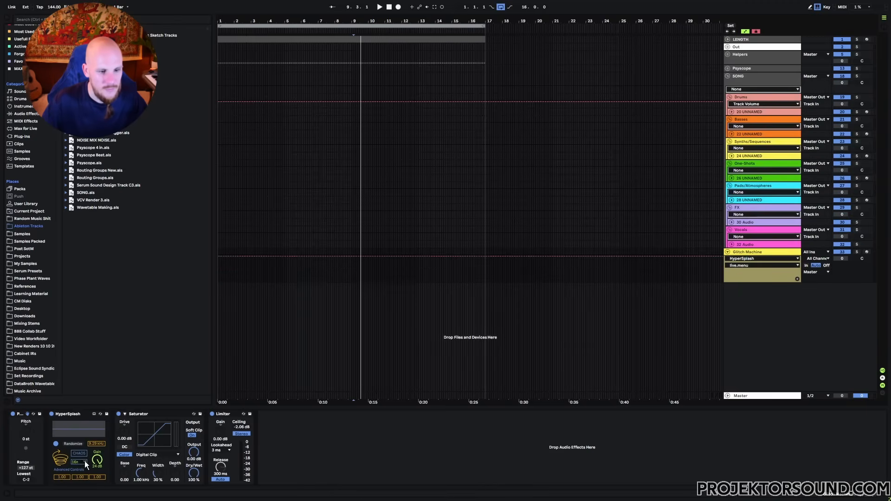
click(79, 454)
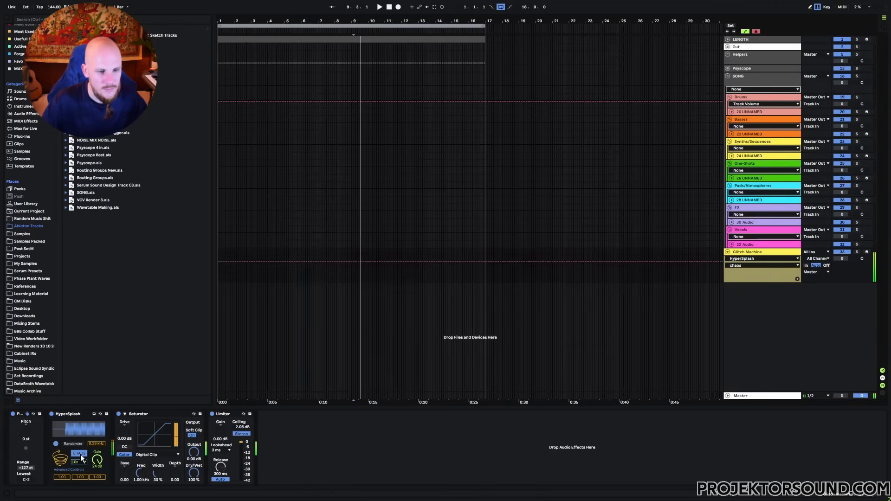
click(80, 454)
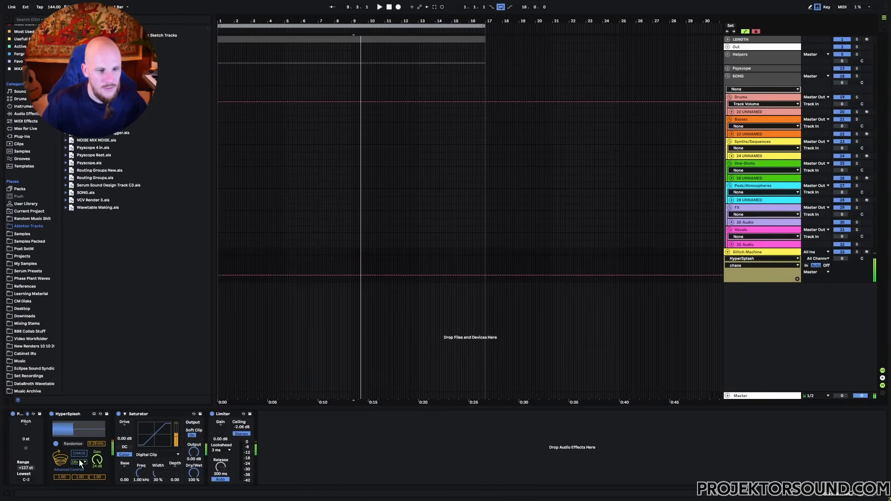
- Change the rate to 1nd, toggle chaos, then arm Glitch Machine and hold a note
click(79, 459)
click(78, 374)
click(80, 453)
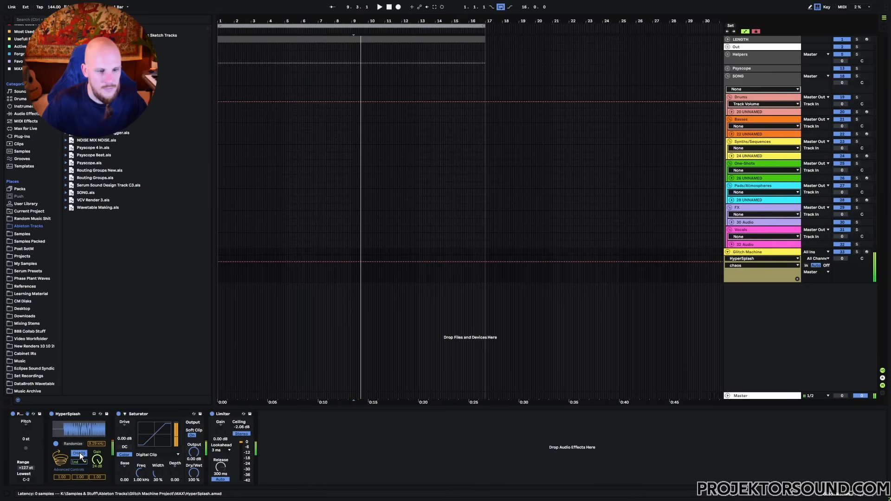
click(79, 453)
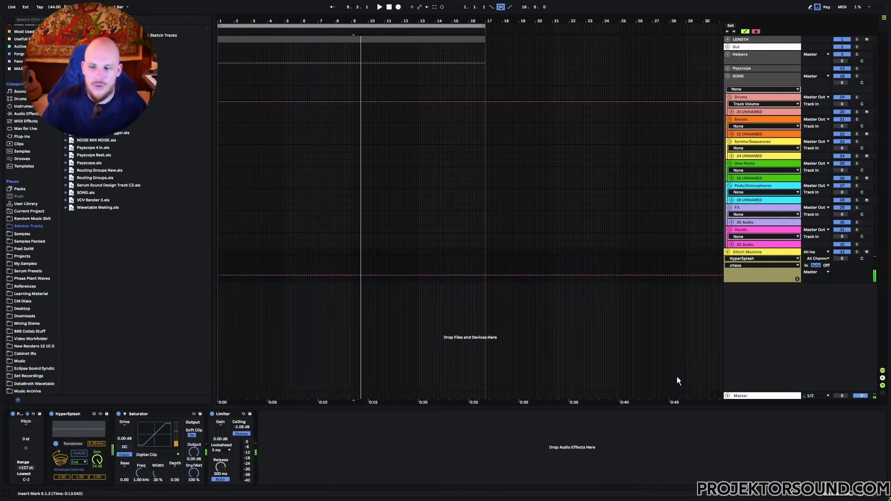
click(866, 252)
key(a)
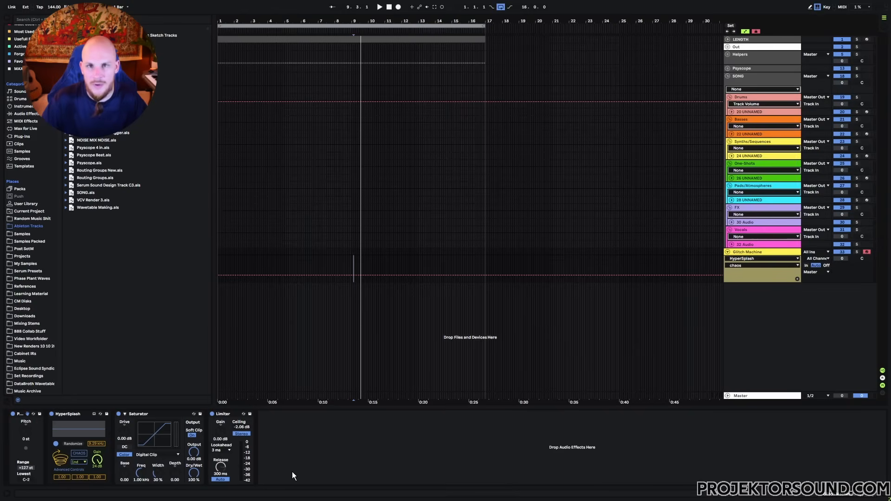
- Randomize HyperSplash's settings seven times in a row while the held note plays
click(74, 443)
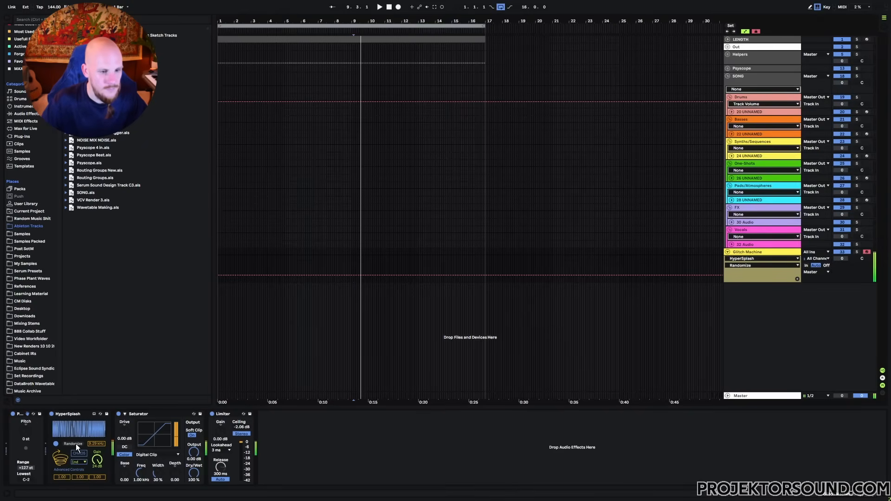
click(76, 444)
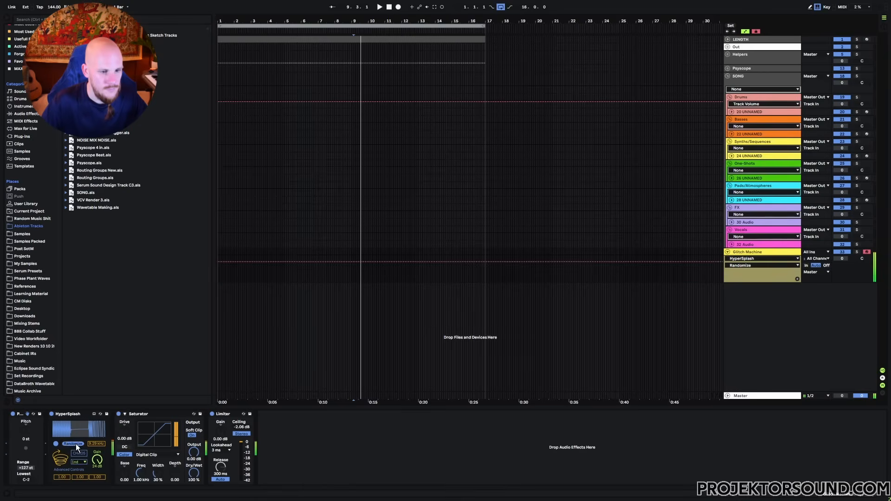
click(76, 444)
click(76, 443)
click(76, 444)
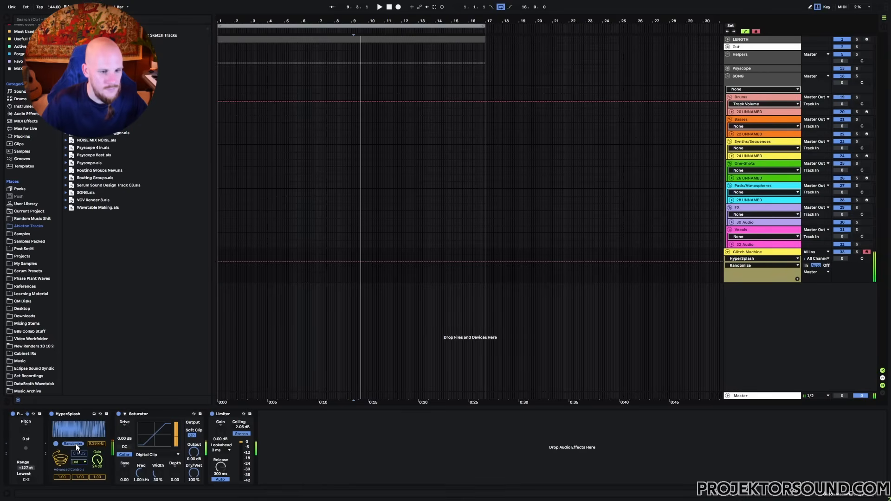
click(77, 444)
click(75, 443)
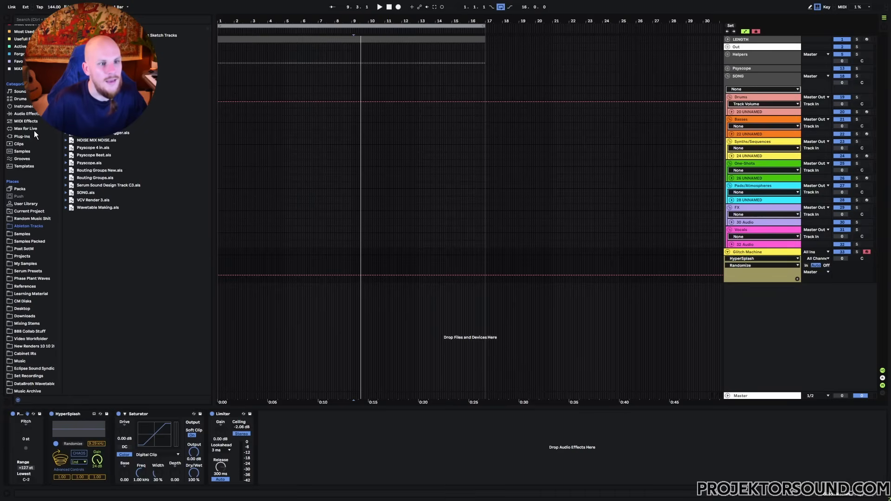
- Insert Shaper MIDI from MIDI Effects ahead of HyperSplash and map it to Randomize
click(26, 121)
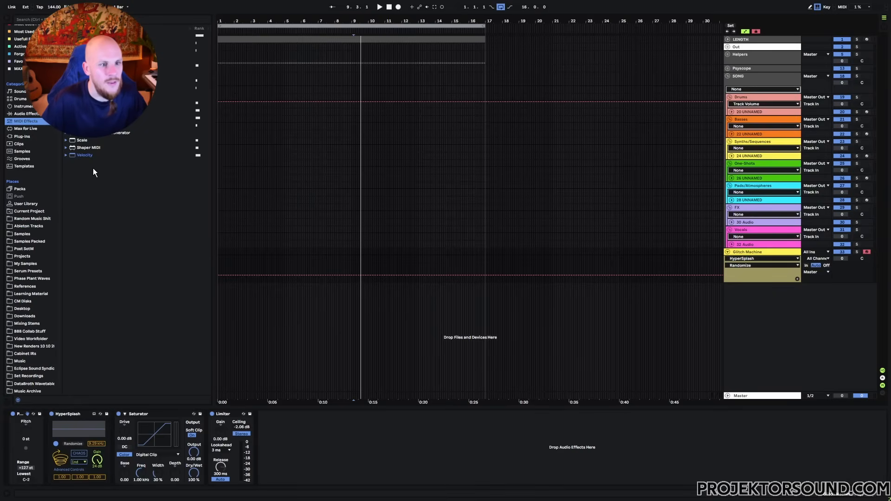
click(88, 147)
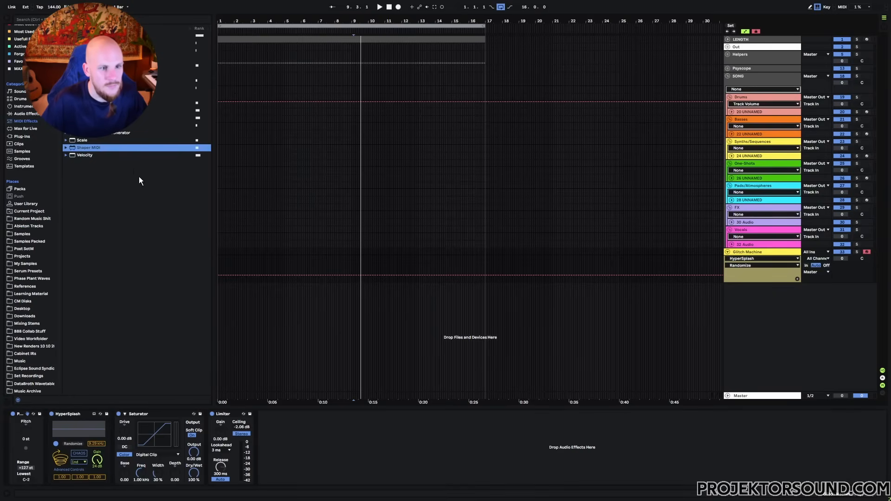
drag(88, 153, 52, 462)
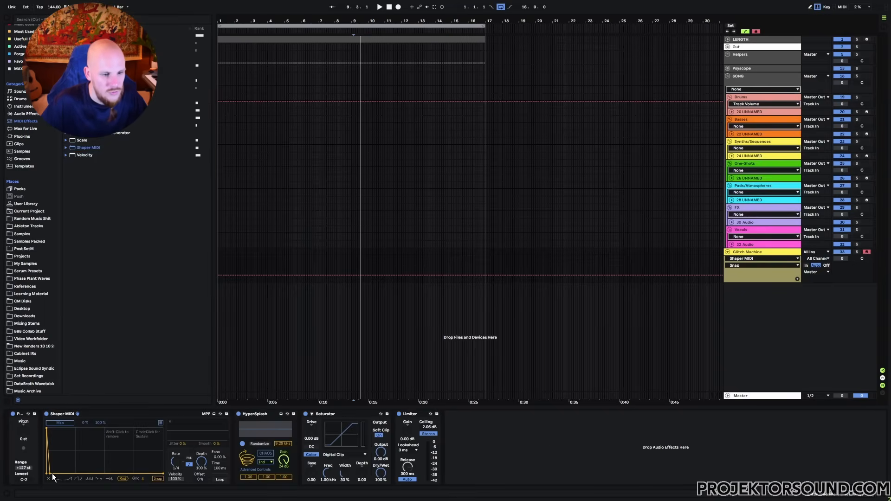
click(254, 443)
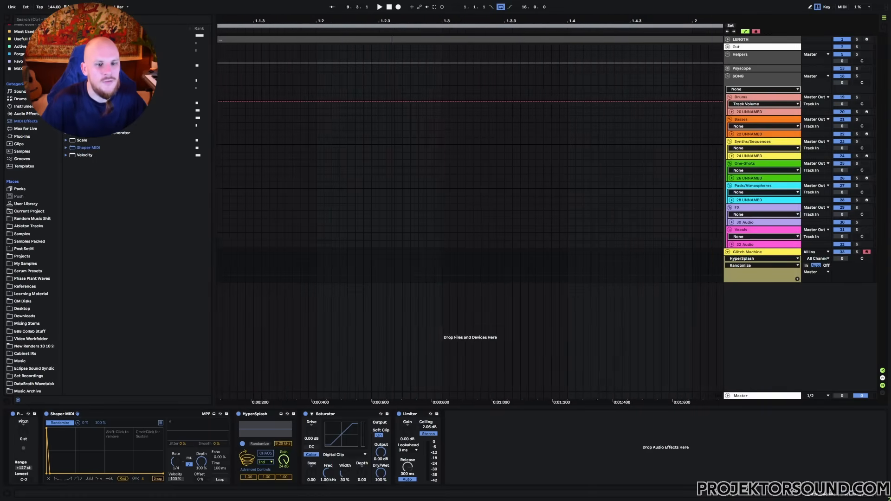
- Create a one-beat MIDI clip on Glitch Machine containing a duplicated F#3 note
drag(327, 251, 368, 253)
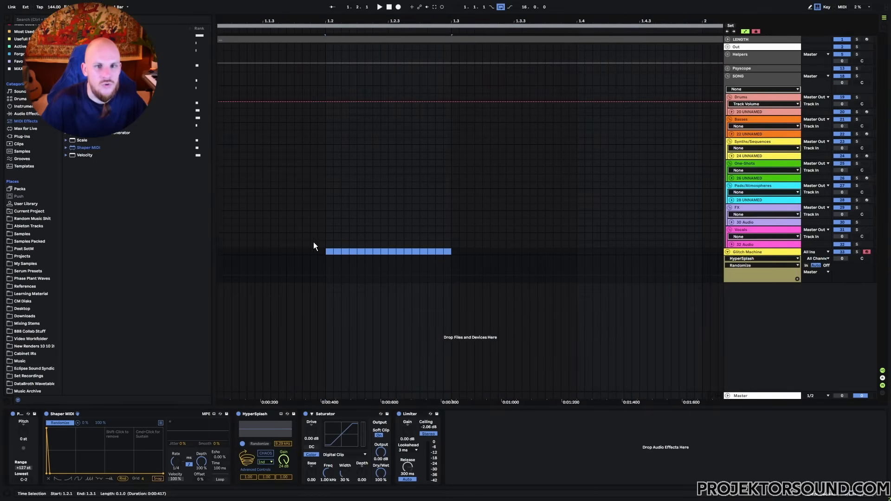
double_click(350, 243)
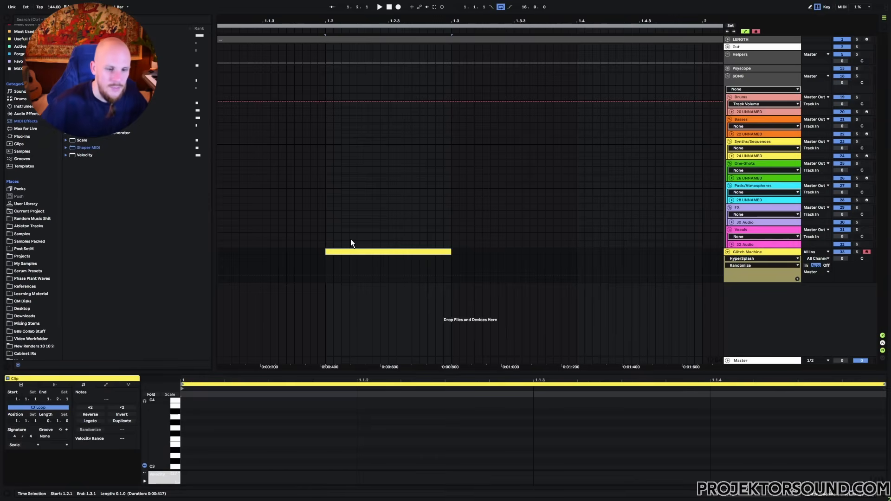
double_click(197, 435)
key(ctrl+d)
key(ctrl+d)
key(ctrl+d)
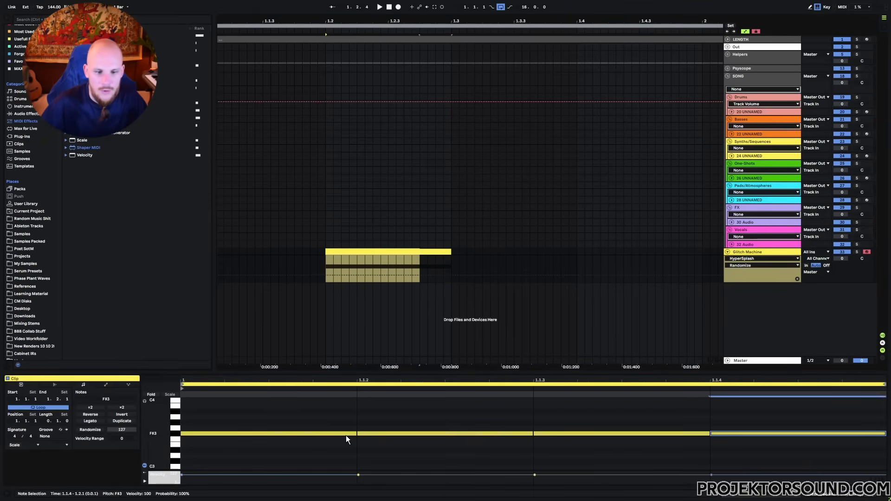
- Halve the note lengths, duplicate them to eight notes, and play the clip back
drag(287, 408, 823, 474)
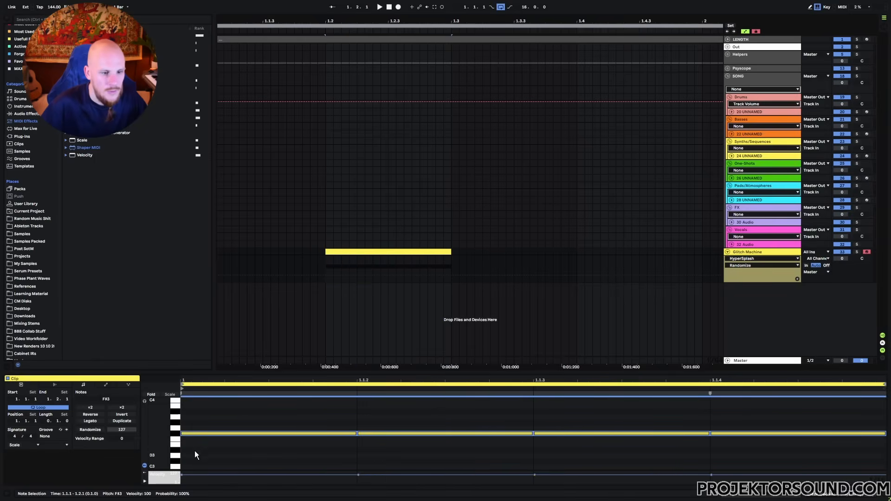
click(115, 407)
double_click(95, 409)
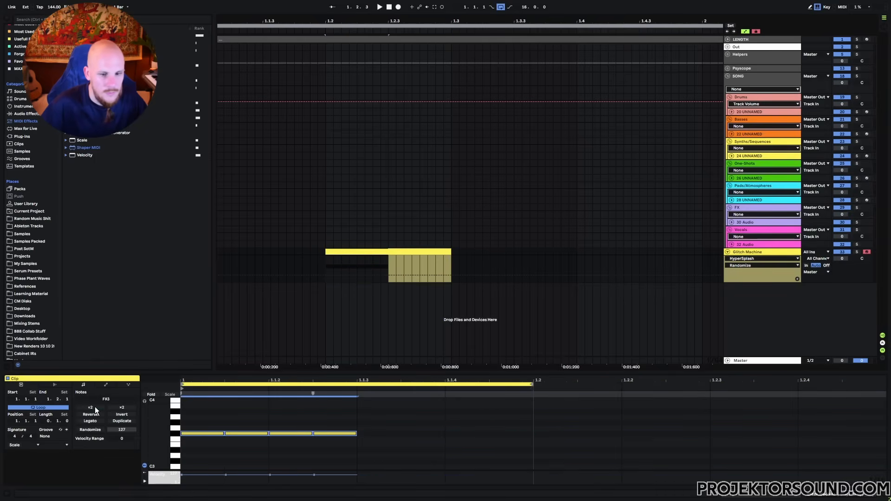
key(ctrl+d)
click(337, 432)
key(space)
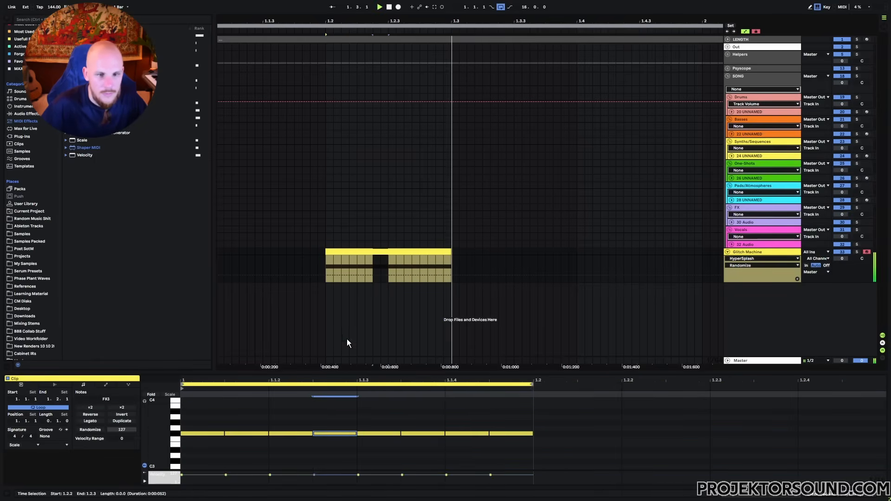
click(338, 251)
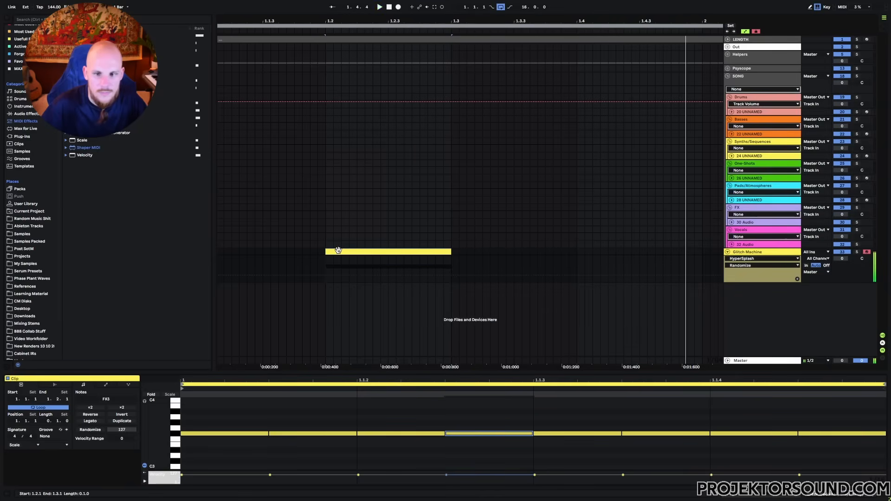
key(shift+Tab)
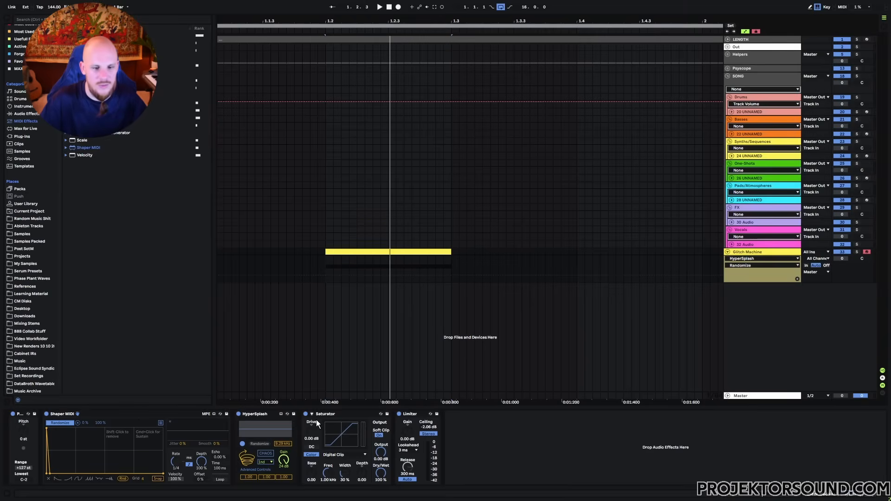
click(306, 414)
click(399, 414)
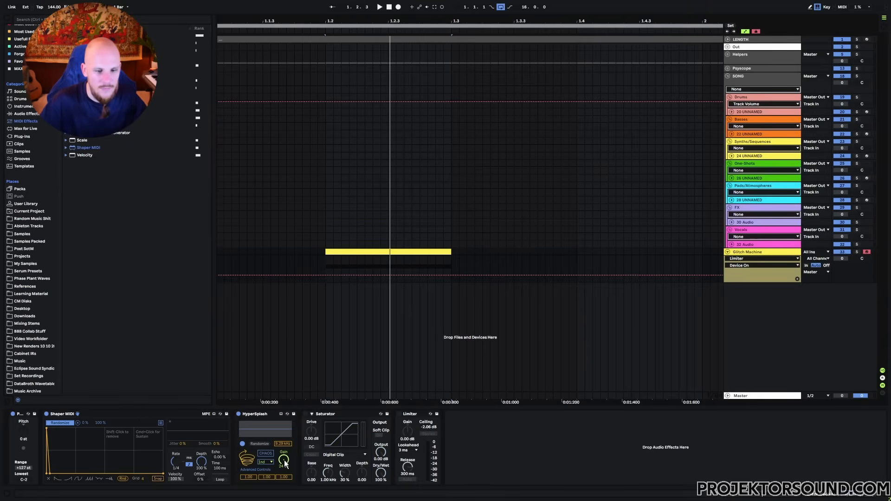
mouse_move(284, 460)
mouse_down()
mouse_move(284, 484)
mouse_move(284, 465)
mouse_up()
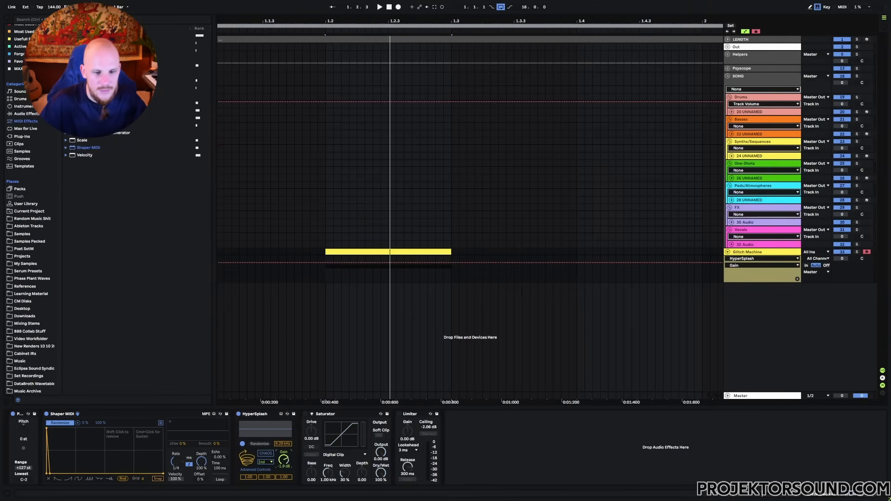
key(space)
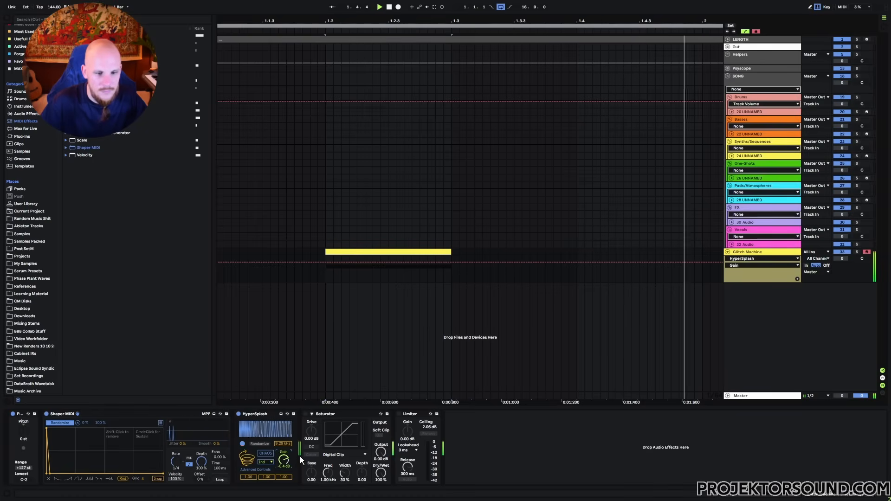
key(space)
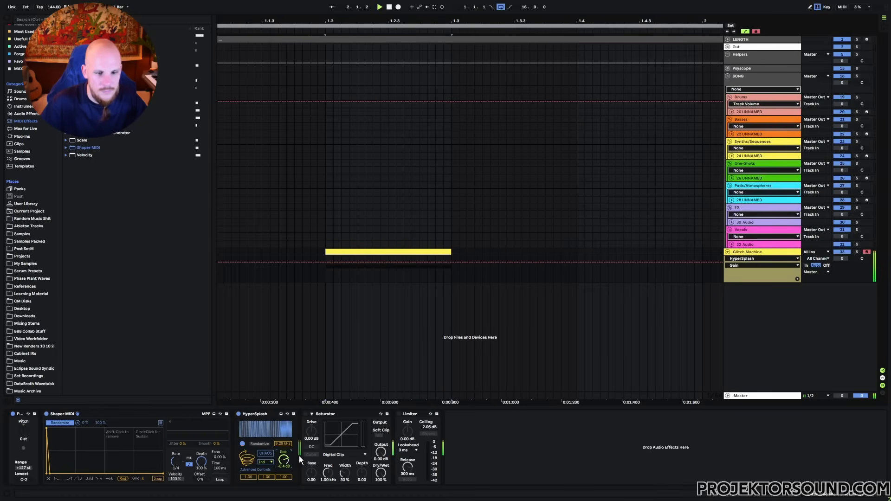
drag(284, 460, 283, 418)
click(305, 414)
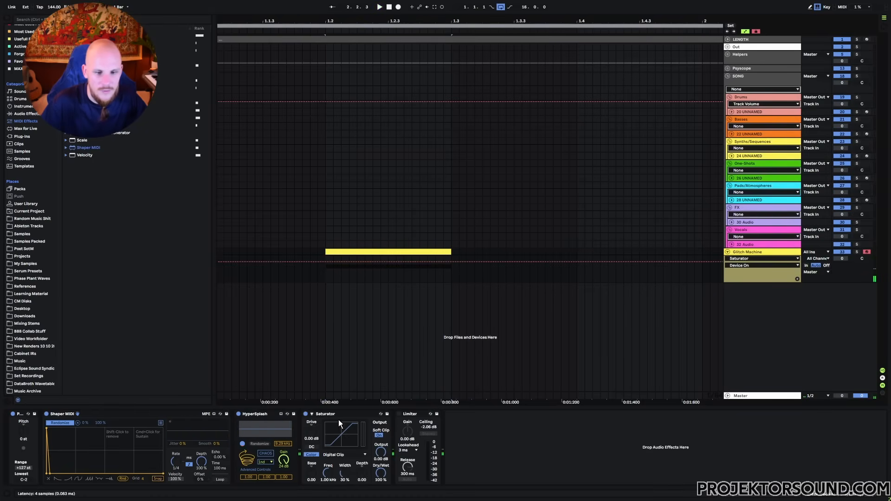
click(398, 413)
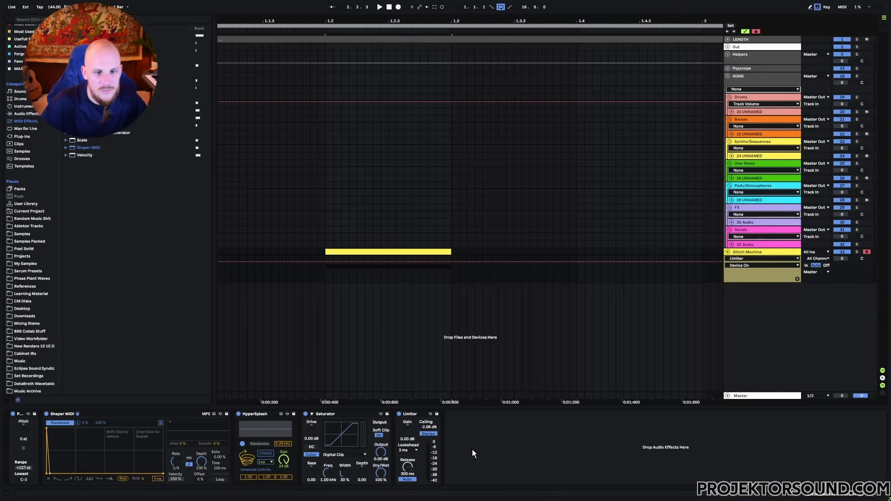
key(space)
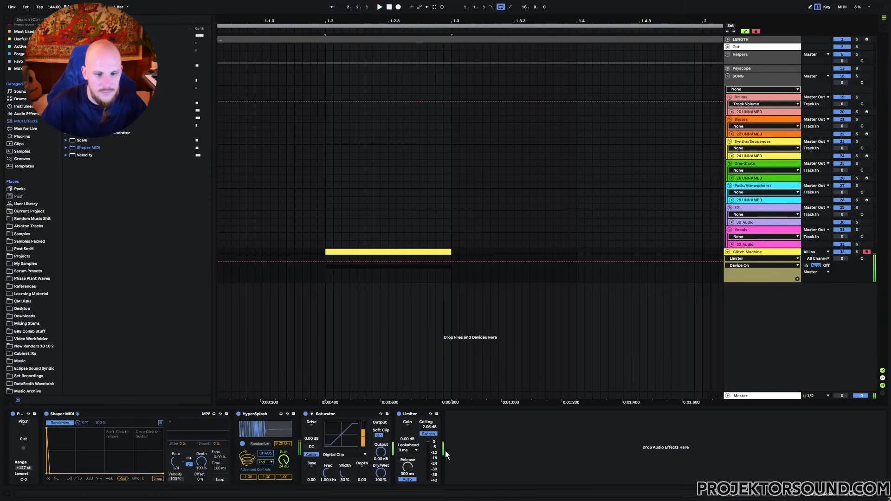
click(414, 413)
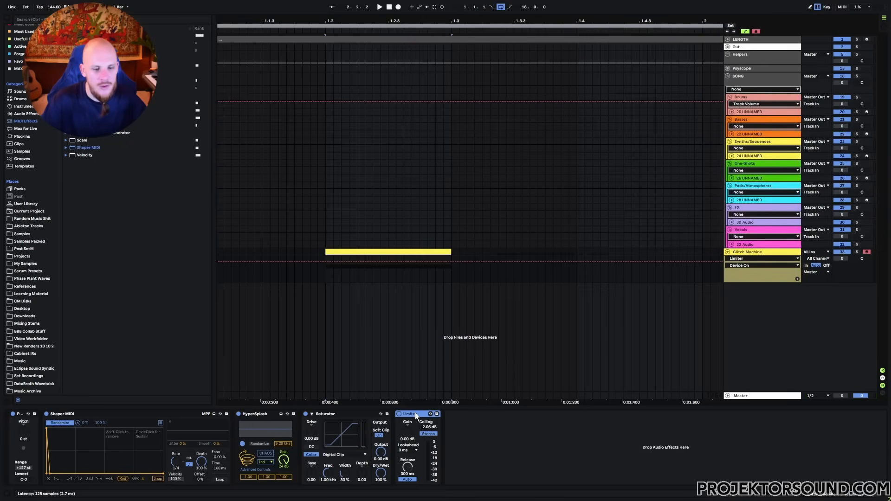
- Group Shaper MIDI through Limiter into an Instrument Rack, duplicate the chain, and pan them 50L/50R
shift+click(138, 412)
key(super+g)
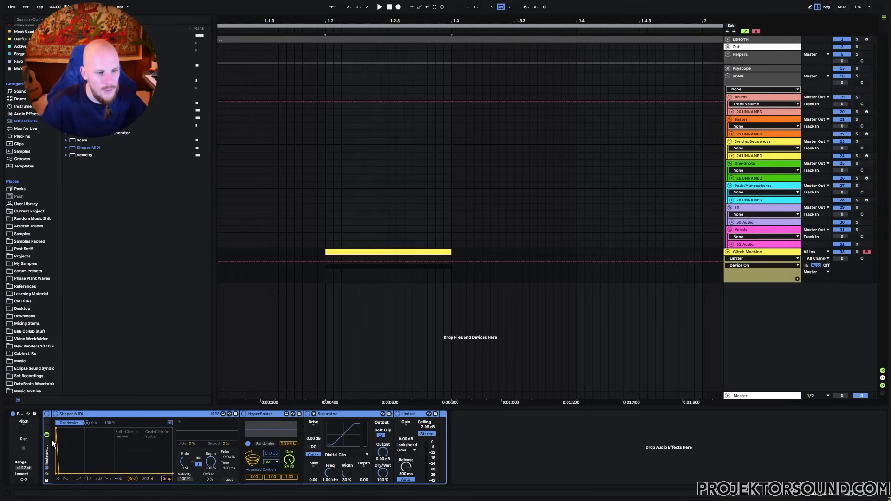
click(64, 433)
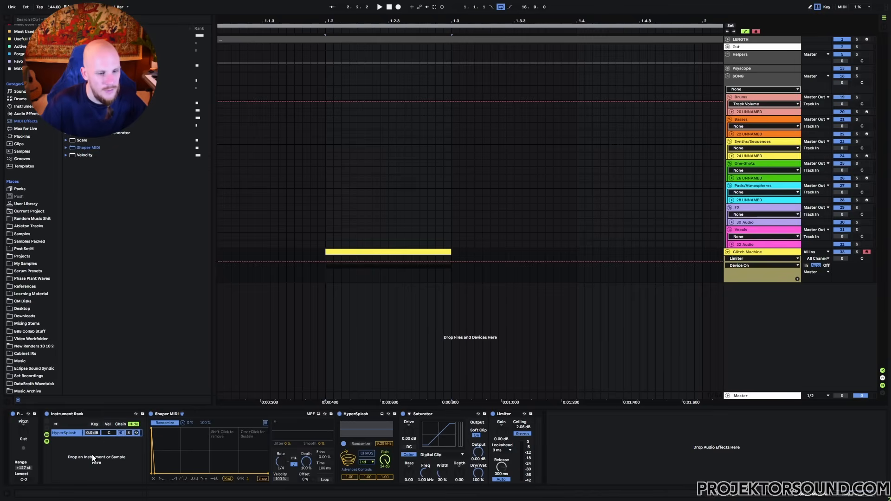
key(super+d)
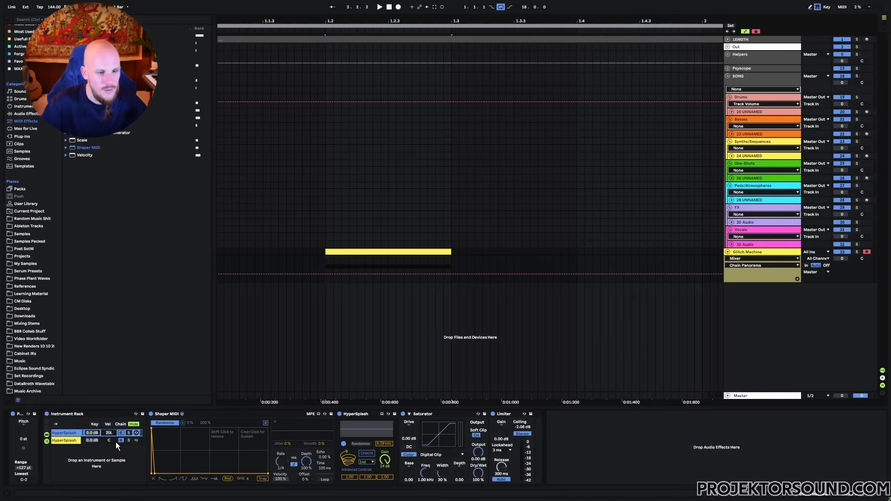
mouse_move(109, 433)
mouse_down()
mouse_move(108, 447)
mouse_move(111, 416)
mouse_up()
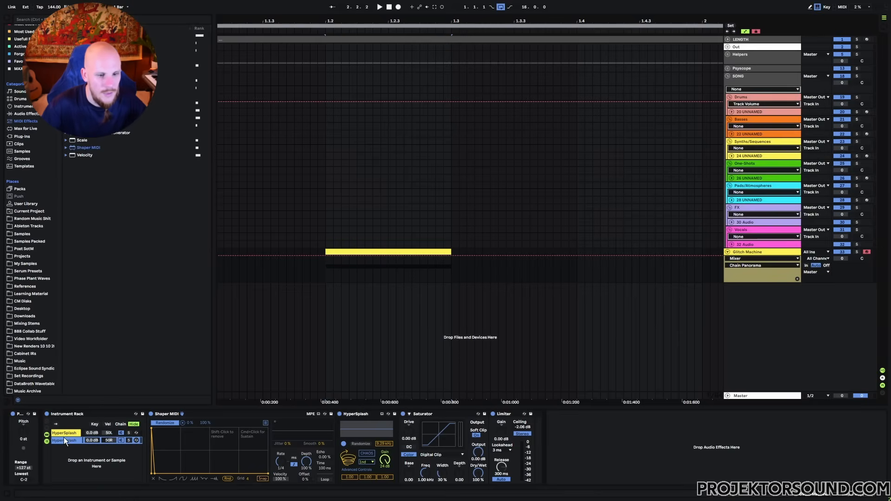
- Re-map Shaper MIDI to HyperSplash's Randomize control
click(183, 423)
click(170, 423)
click(357, 445)
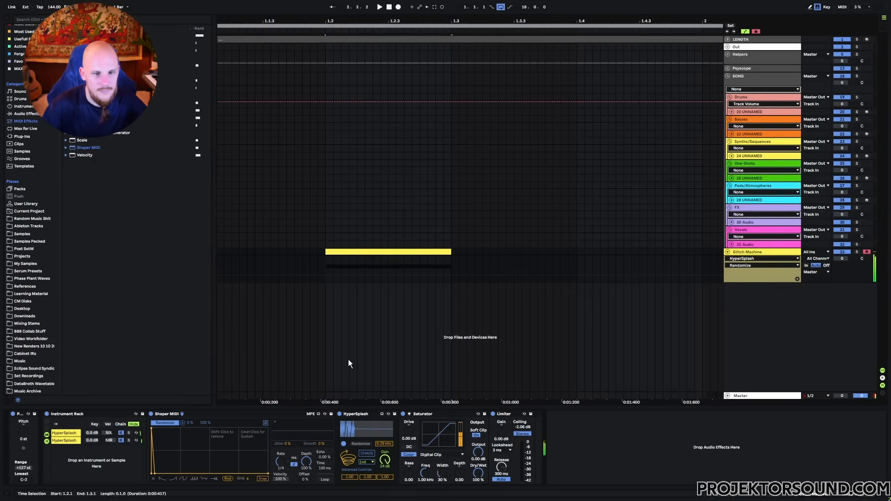
- Map the first chain's HyperSplash Freq and Feedback1–3 to Macros 1–4
right_click(384, 445)
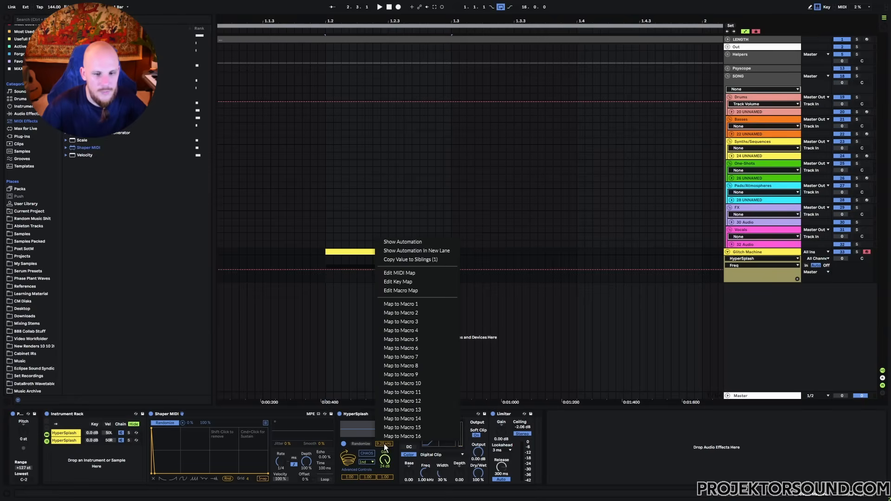
click(413, 304)
right_click(429, 477)
click(467, 356)
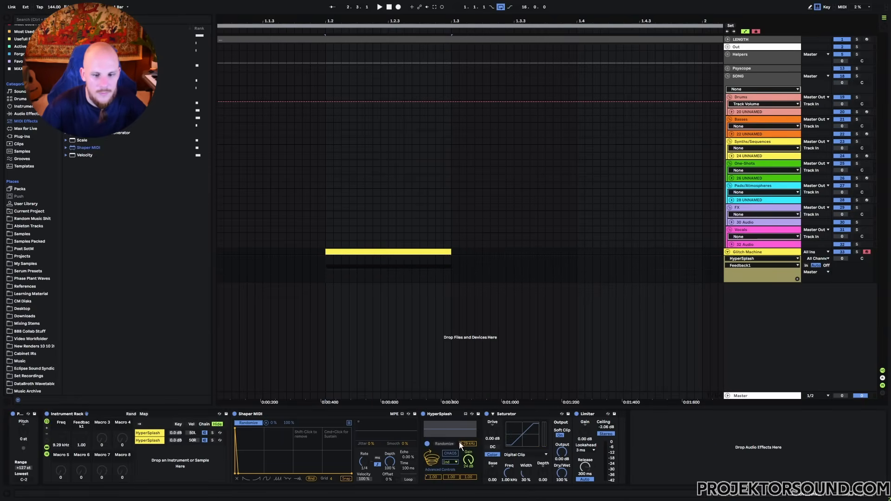
right_click(451, 477)
click(489, 354)
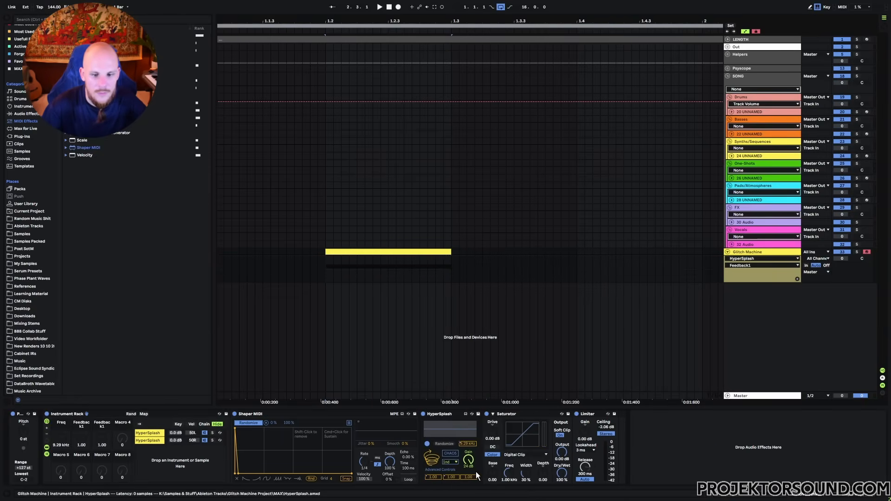
right_click(471, 476)
click(514, 362)
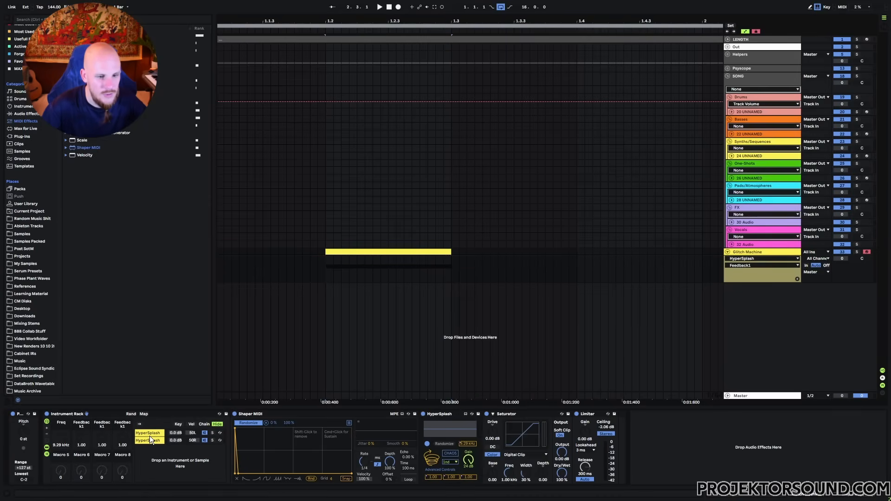
- Map the second chain's Freq and Feedback1–3 to the same four macros
right_click(468, 458)
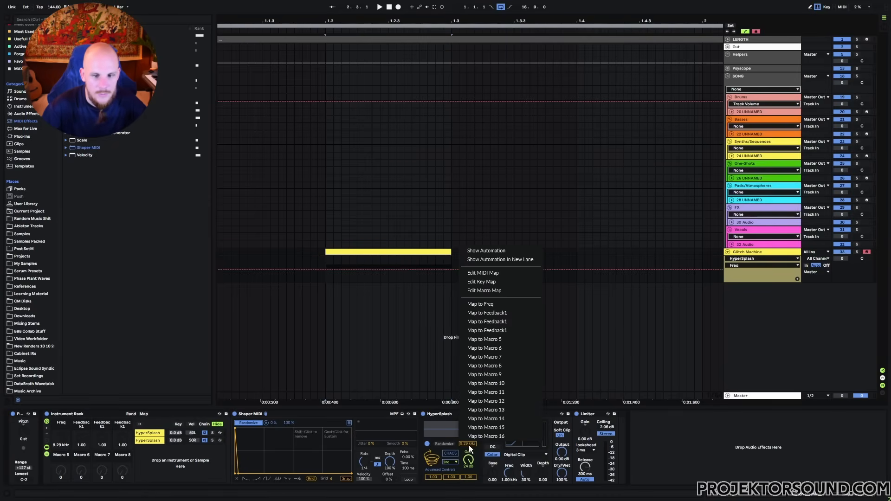
click(502, 314)
right_click(432, 478)
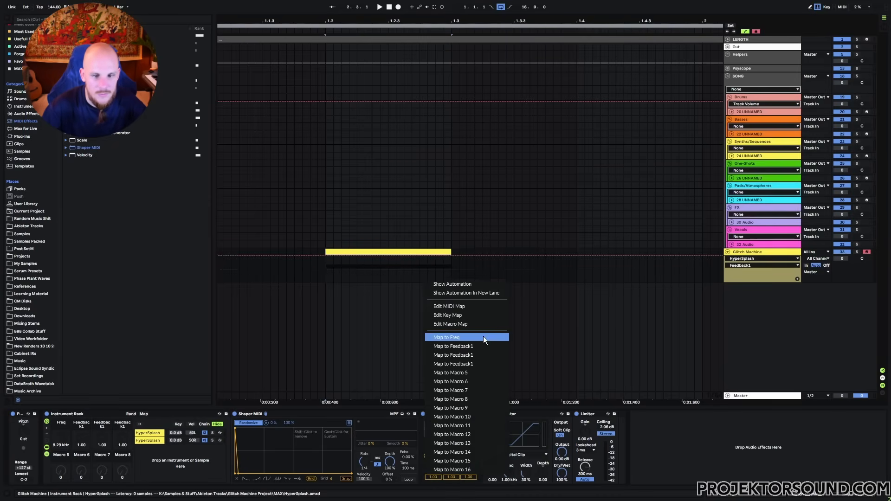
click(474, 346)
right_click(450, 479)
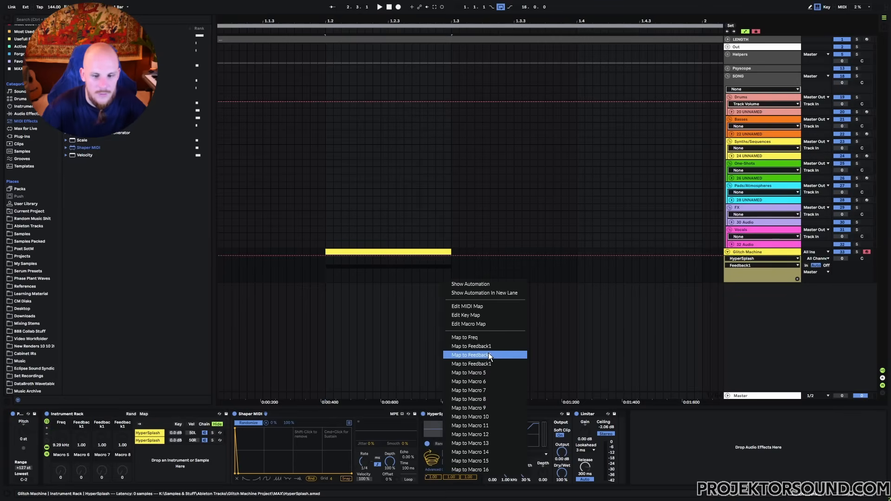
click(488, 355)
right_click(467, 477)
click(512, 364)
- Play the loop while sweeping the Freq macro to audition it
key(space)
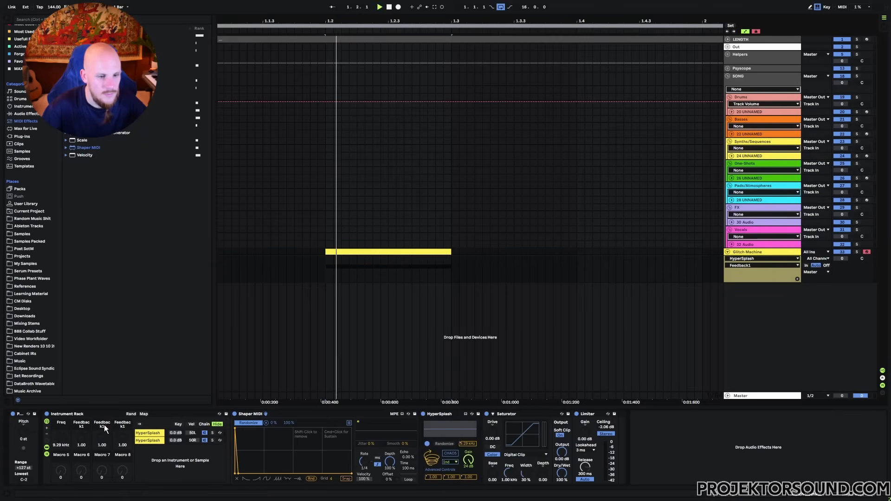
key(space)
key(space)
mouse_move(58, 436)
mouse_down()
mouse_move(58, 418)
mouse_move(58, 440)
mouse_up()
key(space)
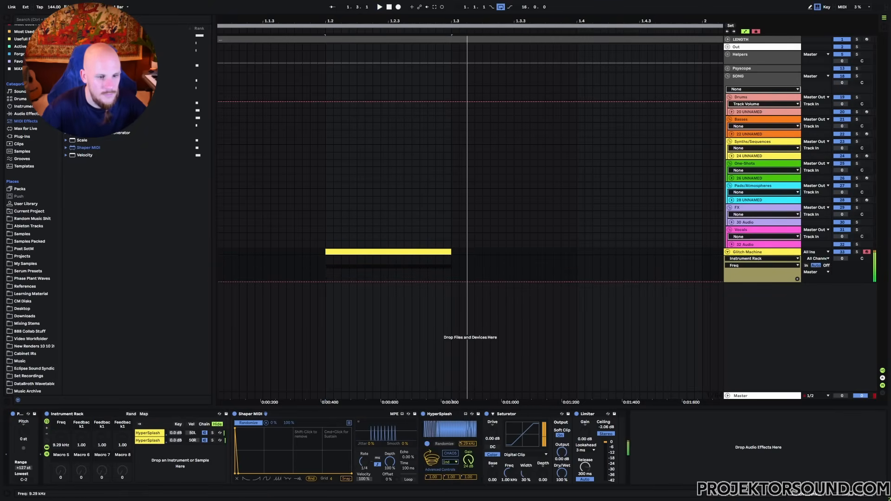
- Set a feedback mapping's minimum to 0.00 in the mapping list, then exit macro mapping
click(143, 414)
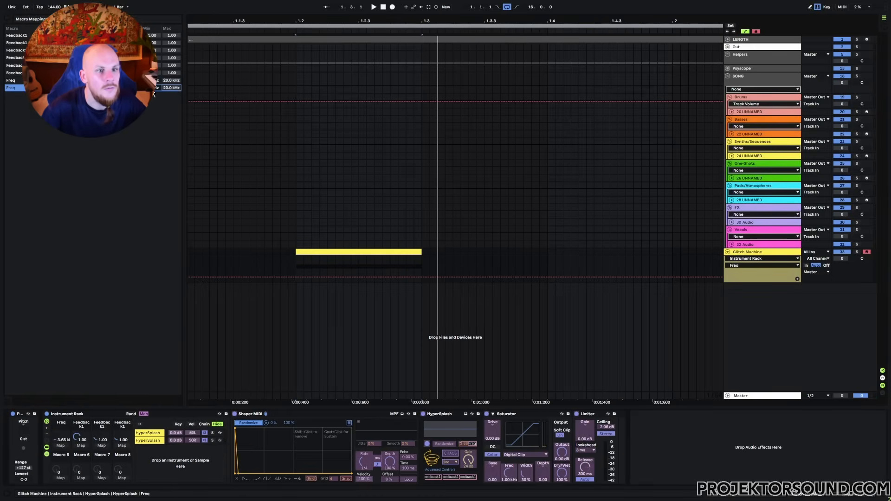
click(171, 65)
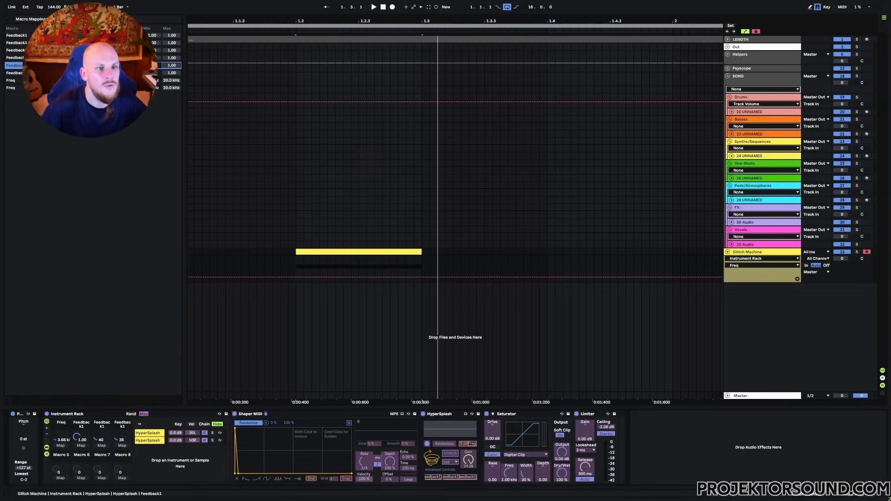
key(Up)
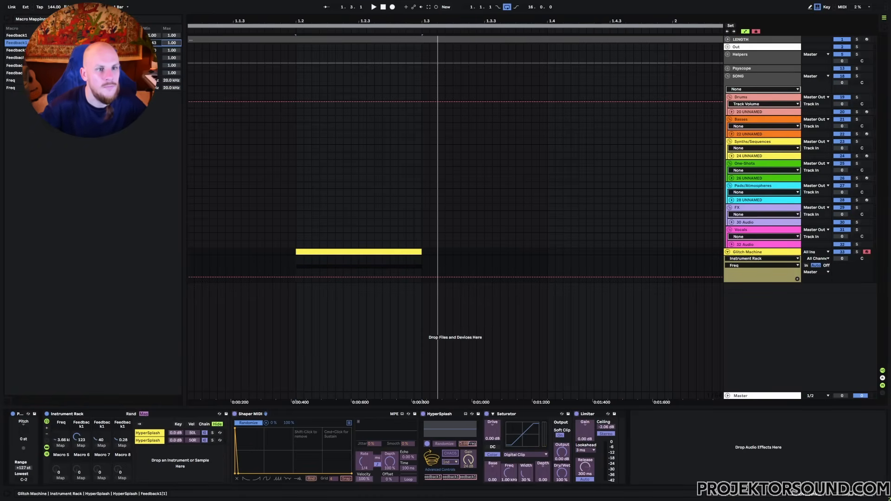
double_click(154, 33)
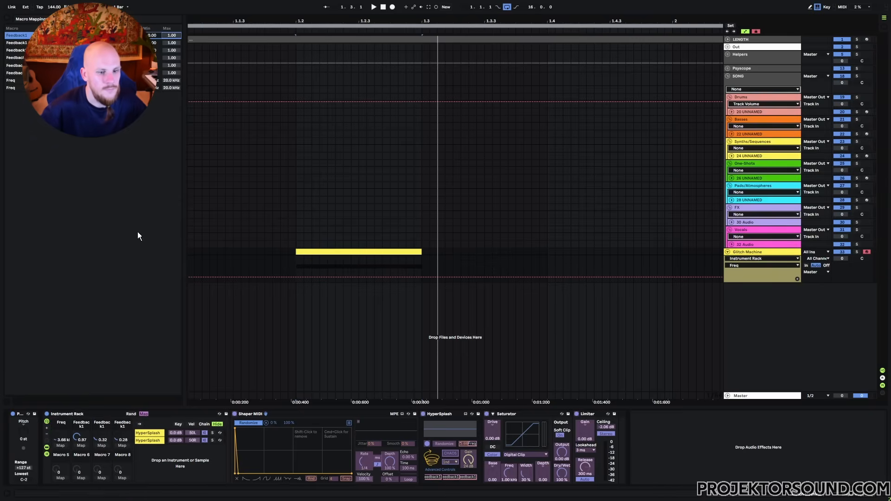
click(144, 414)
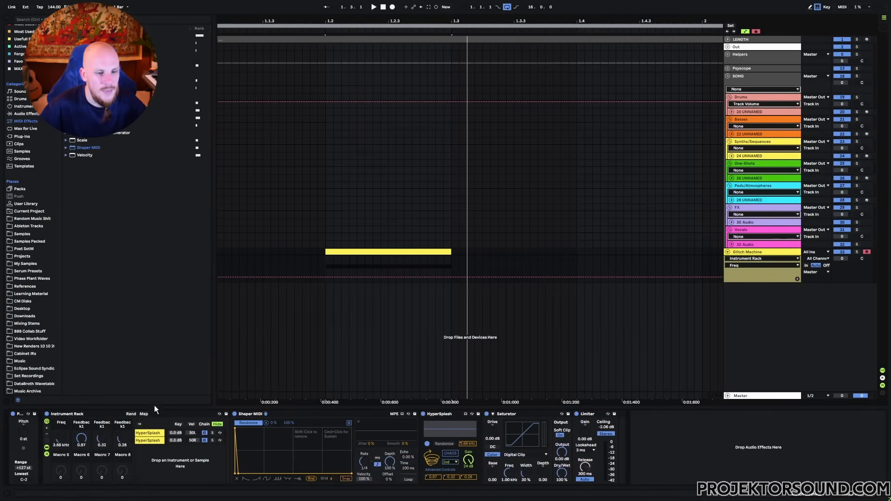
- During playback sweep Freq to 16.5 kHz and Feedback1 to 0.21, then add a new audio track
key(space)
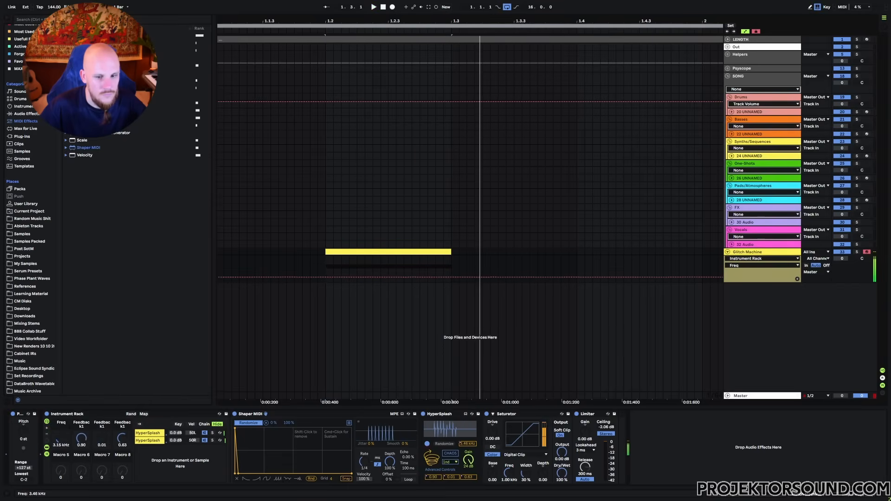
drag(61, 438, 61, 401)
drag(101, 438, 101, 489)
key(space)
key(space)
key(space)
key(space)
click(101, 438)
drag(60, 439, 82, 498)
key(space)
key(space)
key(space)
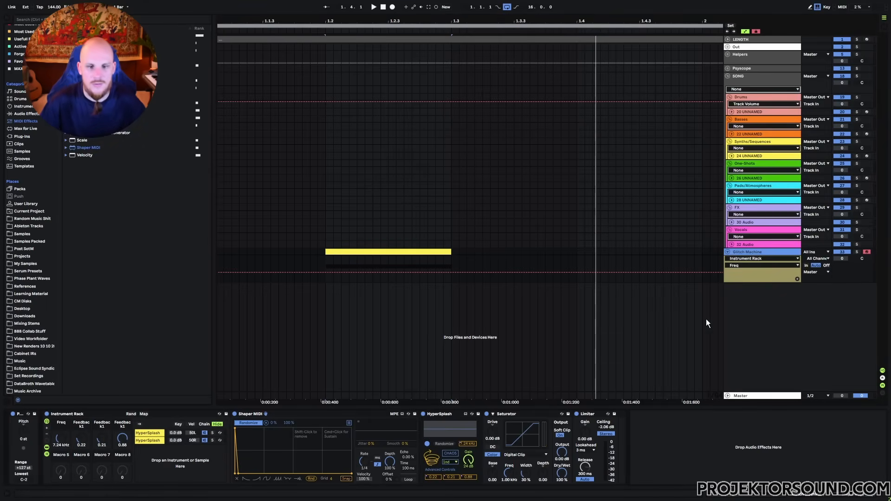
key(super+t)
- Duplicate the short Glitch Machine clip repeatedly until it reaches bar 17
click(812, 287)
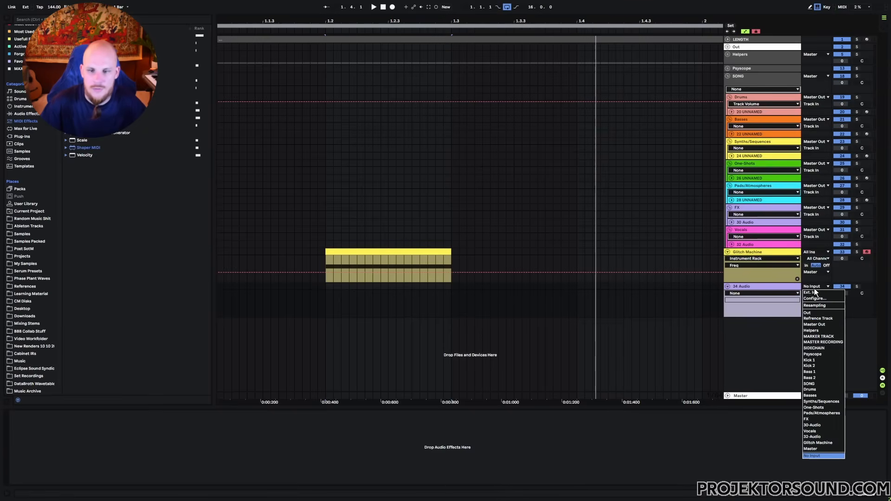
click(480, 253)
drag(481, 21, 253, 21)
click(251, 261)
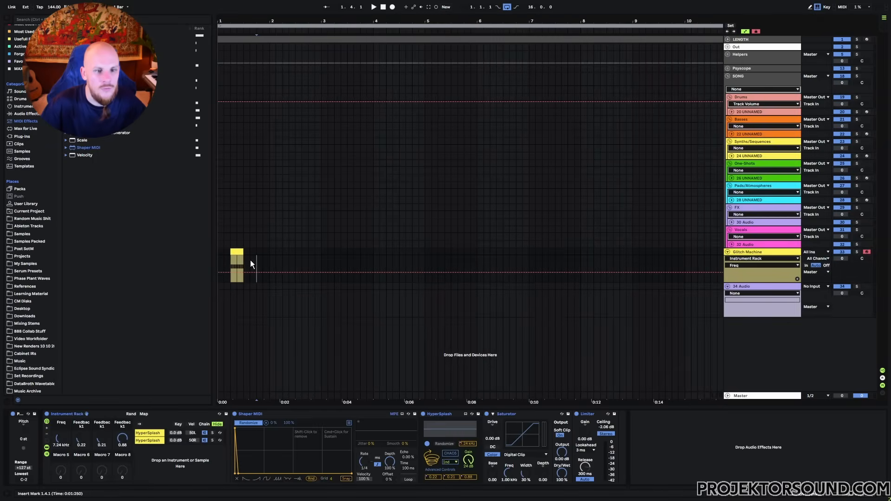
key(super+d)
key(super+d)
key(super+d)
key(super+d)
key(super+d)
key(super+d)
key(super+d)
key(super+d)
key(super+d)
key(super+d)
key(super+d)
key(super+d)
key(super+d)
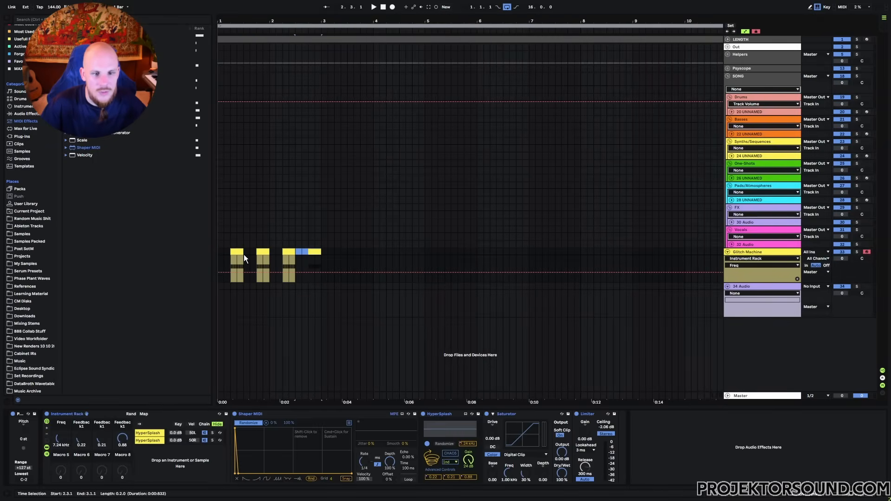
key(super+d)
key(super+d)
key(super+d)
key(super+d)
key(super+d)
key(super+d)
key(super+d)
key(super+d)
key(super+d)
key(super+d)
key(super+d)
key(super+d)
key(super+d)
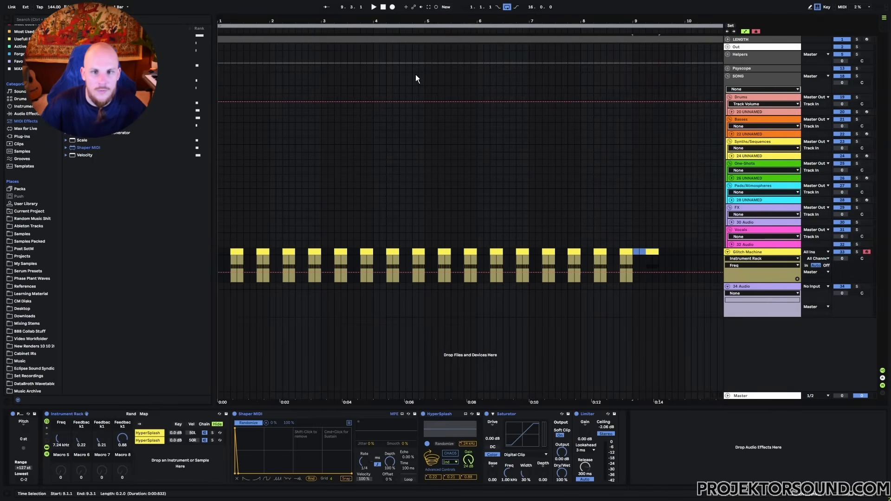
key(super+d)
key(super+d)
key(super+d)
key(super+d)
key(super+d)
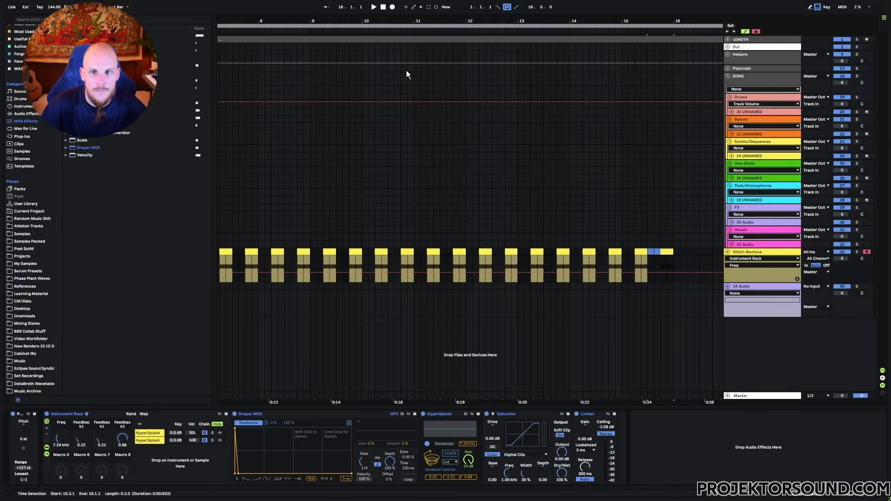
drag(358, 20, 359, 3)
- Set 34 Audio's input source to Glitch Machine
click(817, 285)
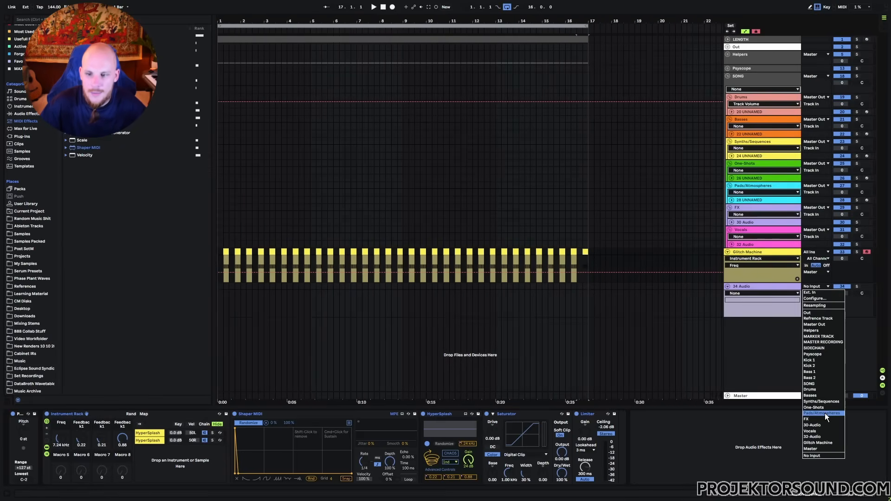
click(819, 442)
click(851, 291)
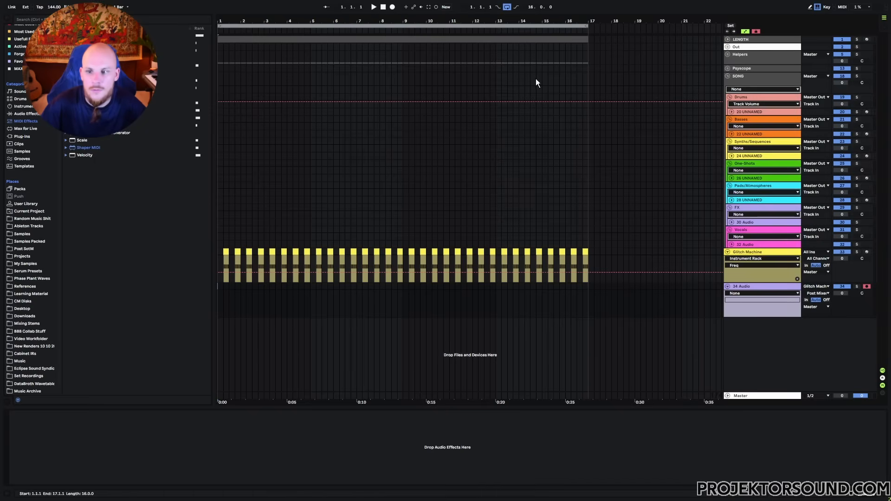
- Record the take while randomizing macros, raising Feedback 4 to 0.99 and sweeping Freq to about 2 kHz
click(392, 7)
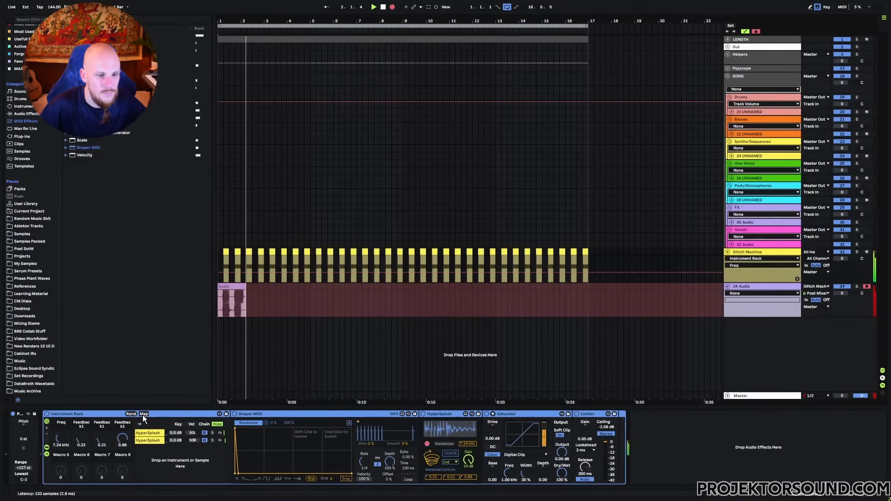
click(143, 414)
click(143, 414)
click(131, 413)
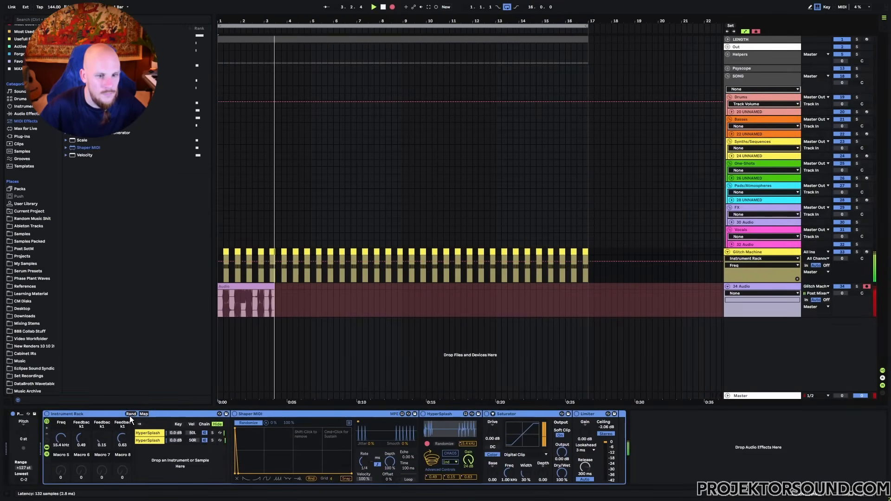
click(130, 414)
mouse_move(124, 443)
mouse_down()
mouse_move(124, 412)
mouse_move(102, 435)
mouse_move(102, 428)
mouse_move(102, 459)
mouse_move(82, 421)
mouse_up()
mouse_move(61, 439)
mouse_down()
mouse_move(61, 462)
mouse_move(60, 433)
mouse_move(61, 453)
mouse_move(60, 444)
mouse_up()
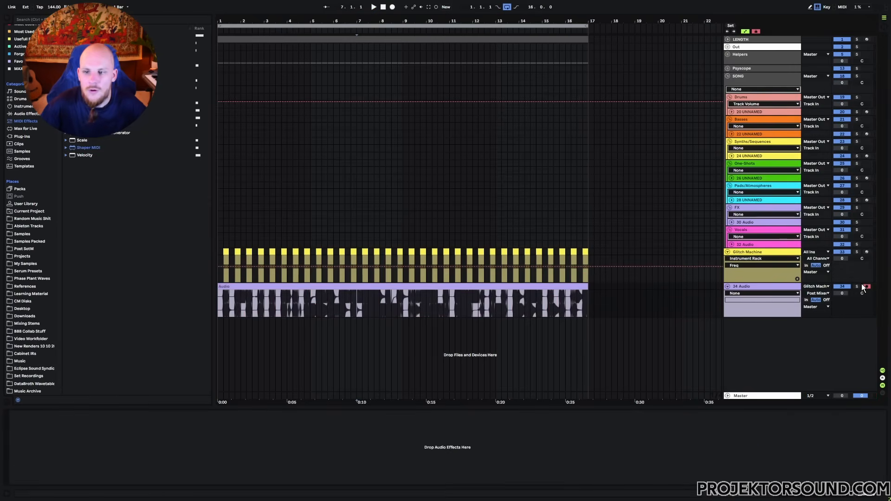
- Solo 34 Audio, zoom in on bars 7–8, and split the recording at 7.3.1 and 7.4.1
click(856, 286)
drag(369, 28, 368, 74)
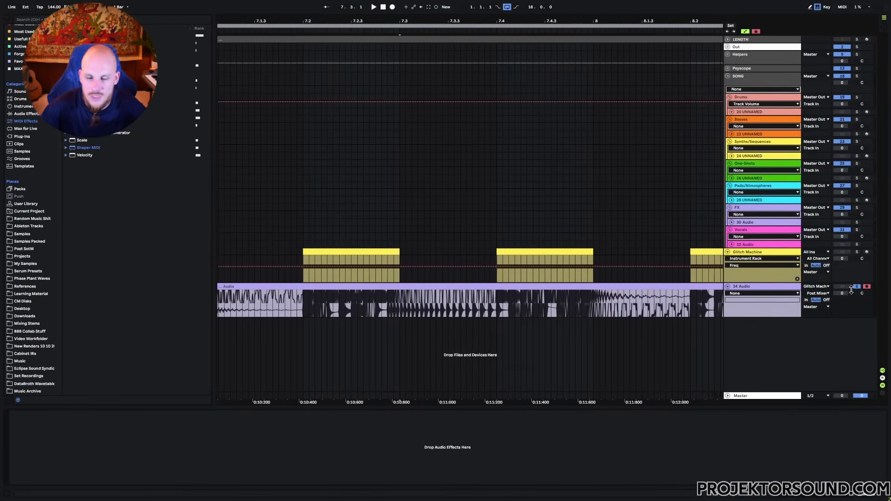
key(space)
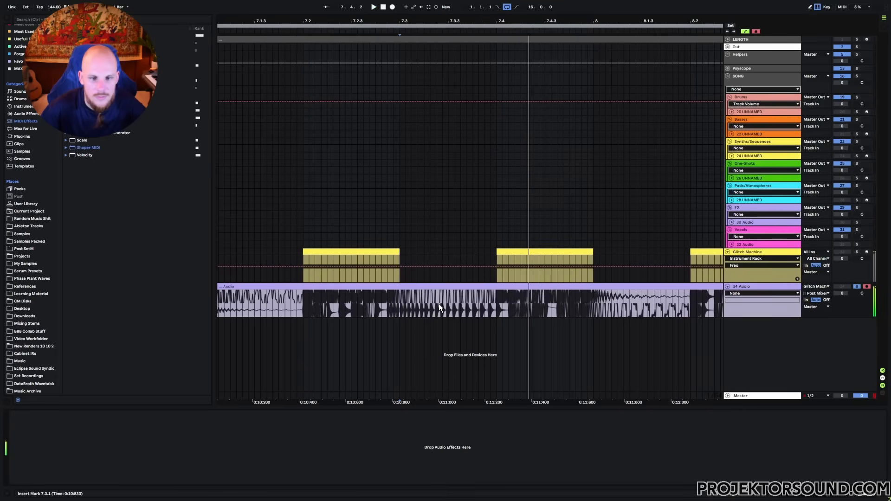
key(space)
drag(398, 302, 497, 286)
key(ctrl+e)
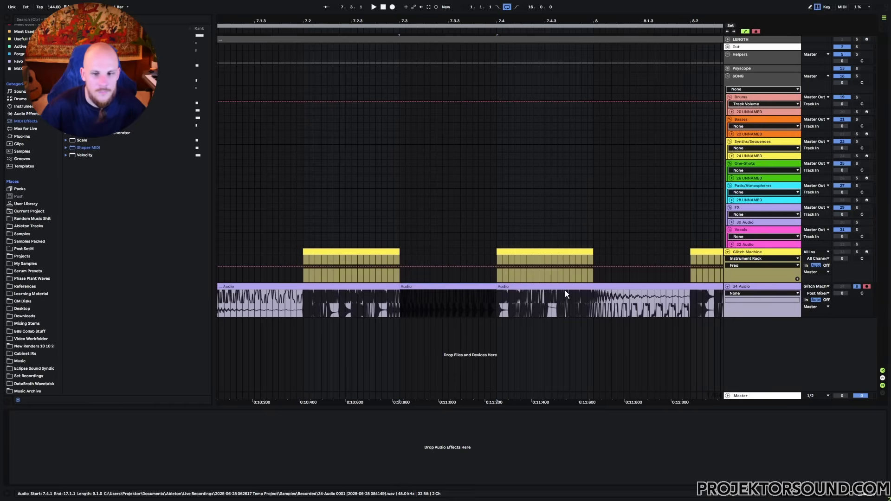
- Cut the clip again at 8.1.1, audition from there, and select the 8.1.1–8.2.1 slice
click(594, 300)
key(ctrl+e)
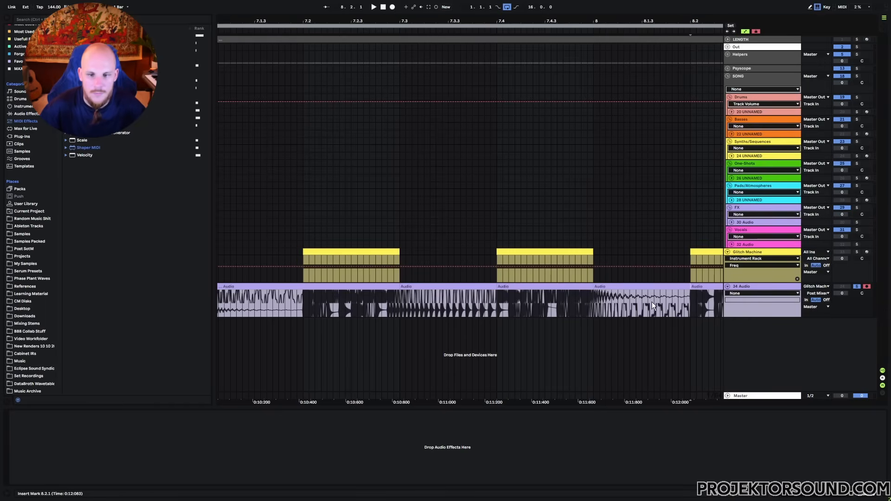
click(592, 302)
key(space)
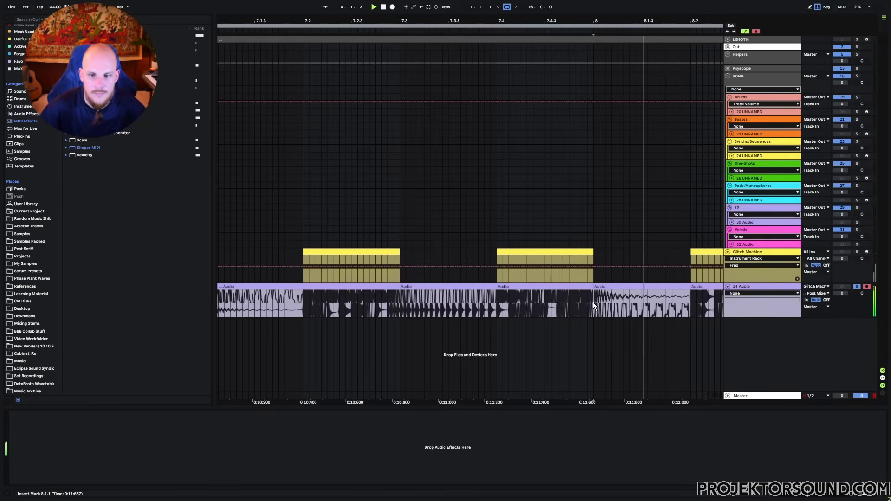
key(space)
click(634, 287)
click(767, 289)
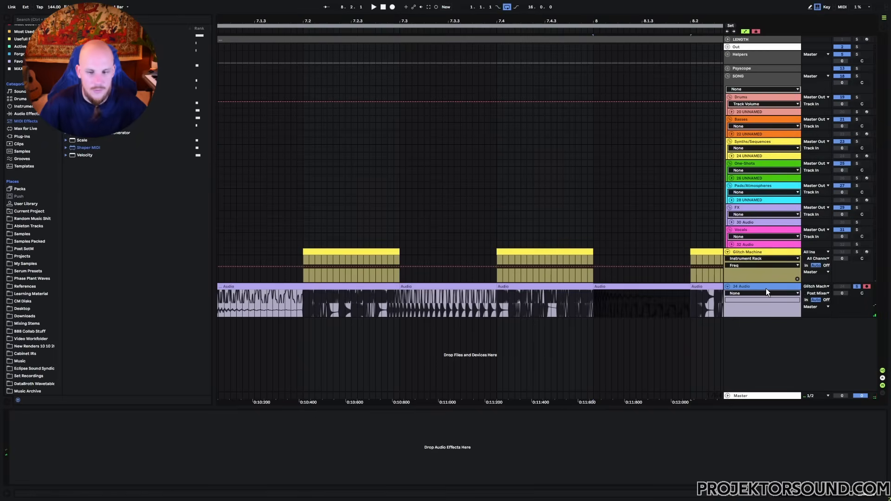
- Move the 8.1.1–8.2.1 slice onto a new audio track and set its Utility width to 0%
key(ctrl+t)
drag(661, 309, 619, 333)
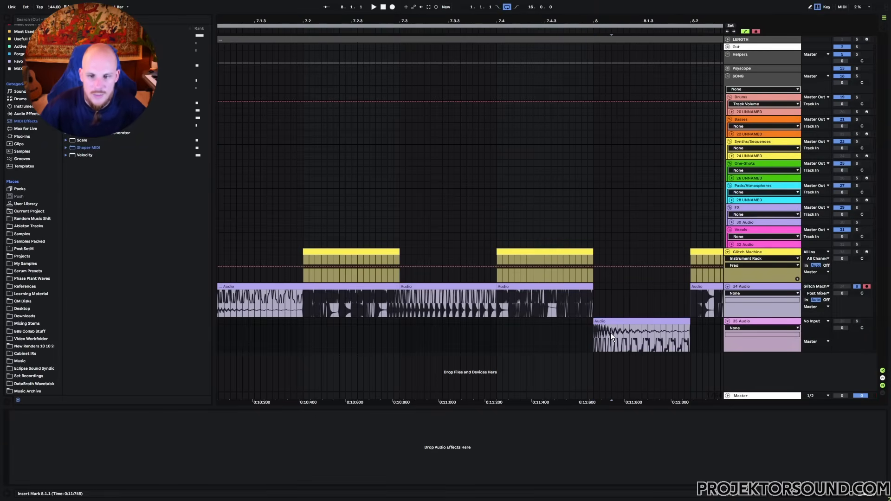
right_click(610, 333)
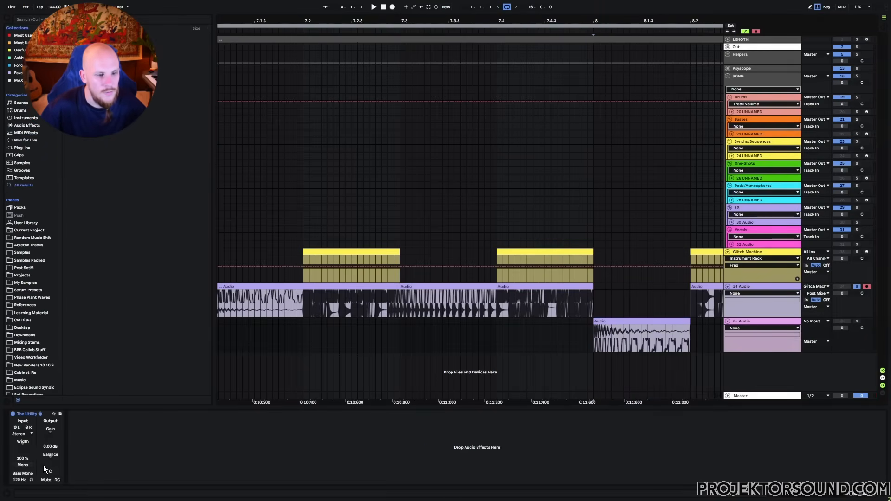
drag(23, 452, 23, 499)
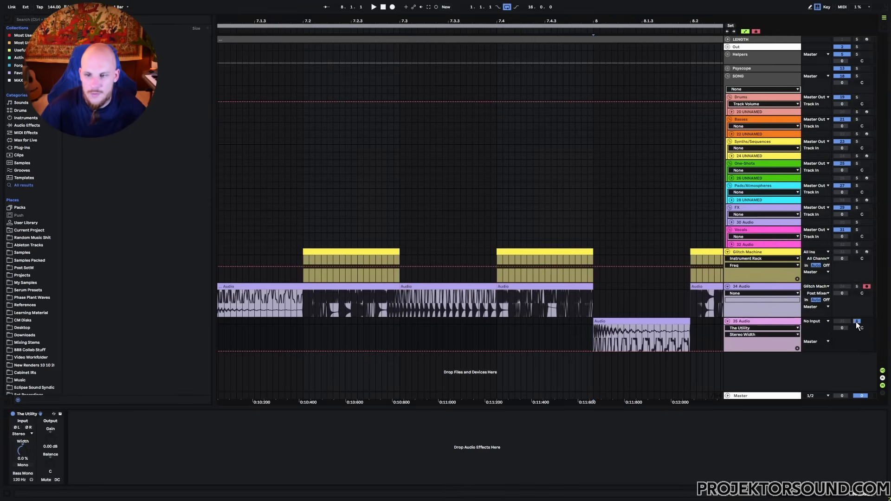
- Fade out the tail of the mono slice on track 35 and audition the result
key(space)
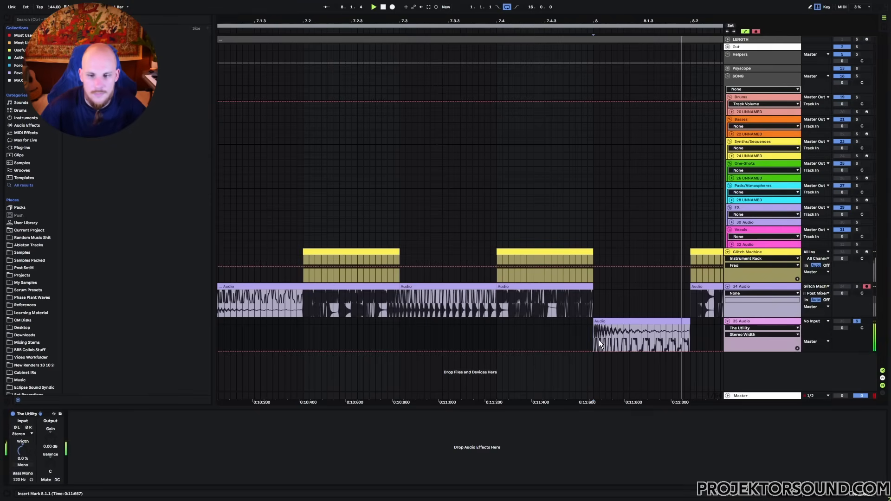
click(663, 323)
key(space)
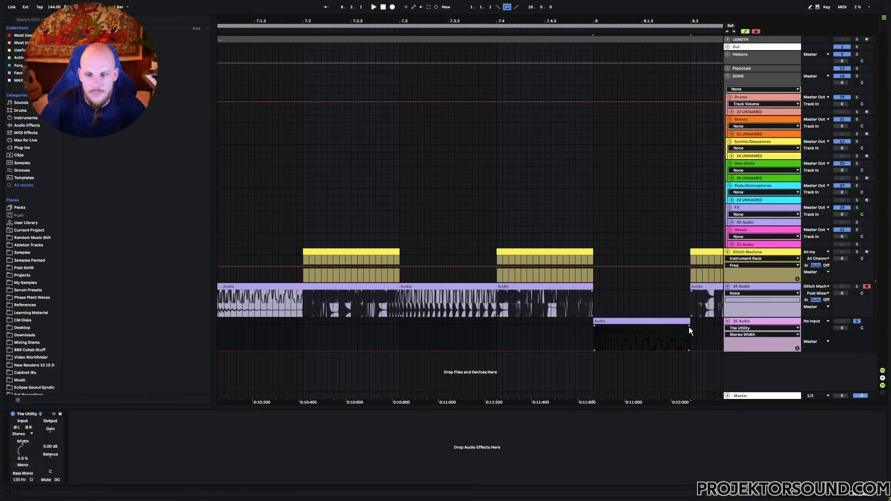
drag(689, 326, 637, 335)
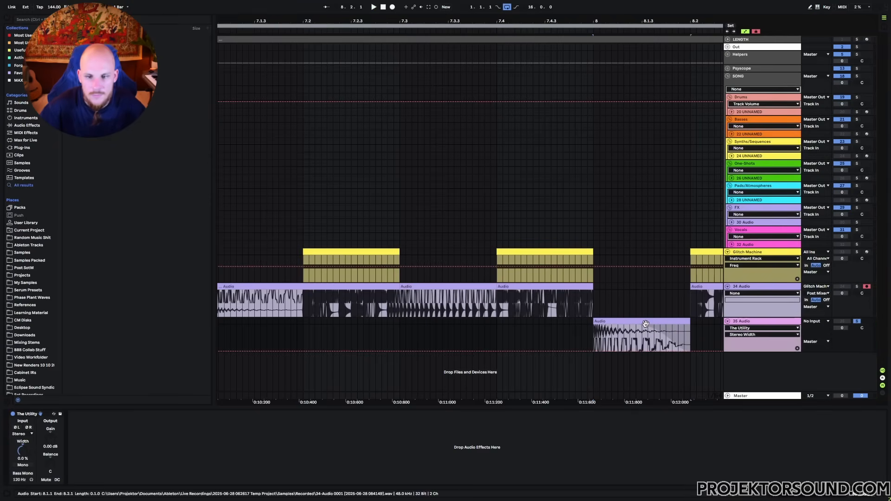
key(space)
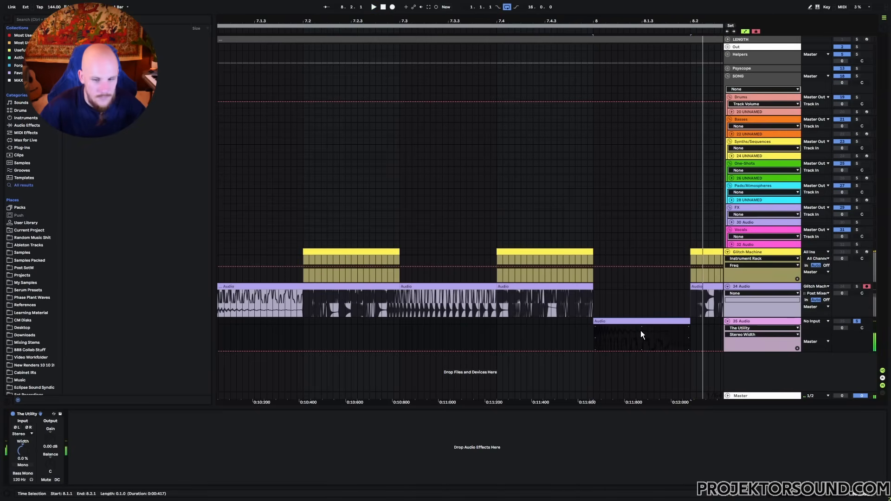
click(600, 331)
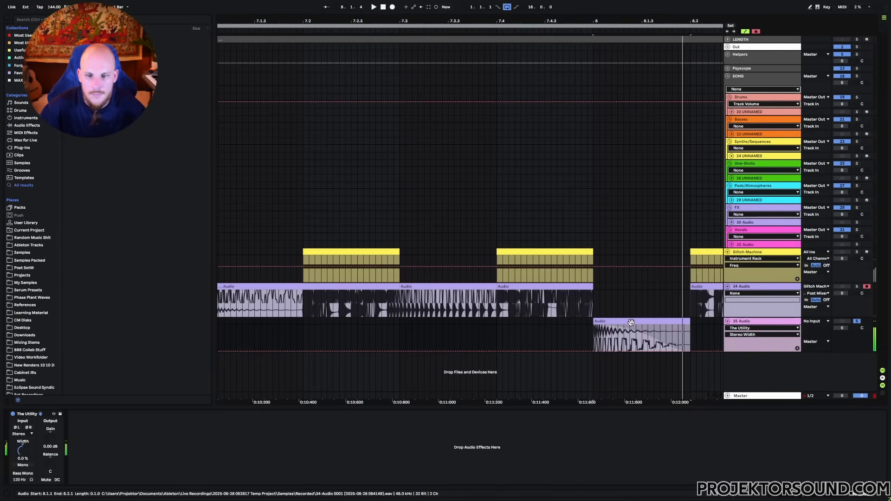
click(268, 465)
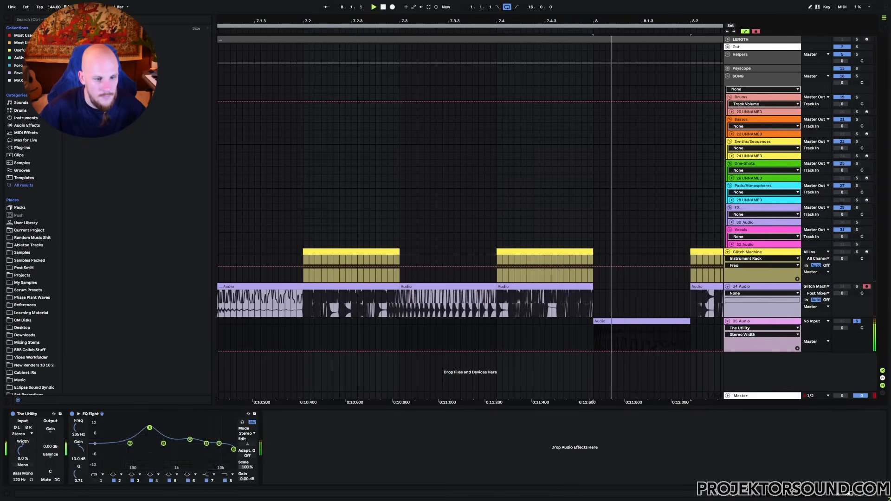
- Cut EQ Eight band 3 by about 6 dB and enable the low-cut band
drag(148, 426, 104, 446)
key(space)
click(95, 481)
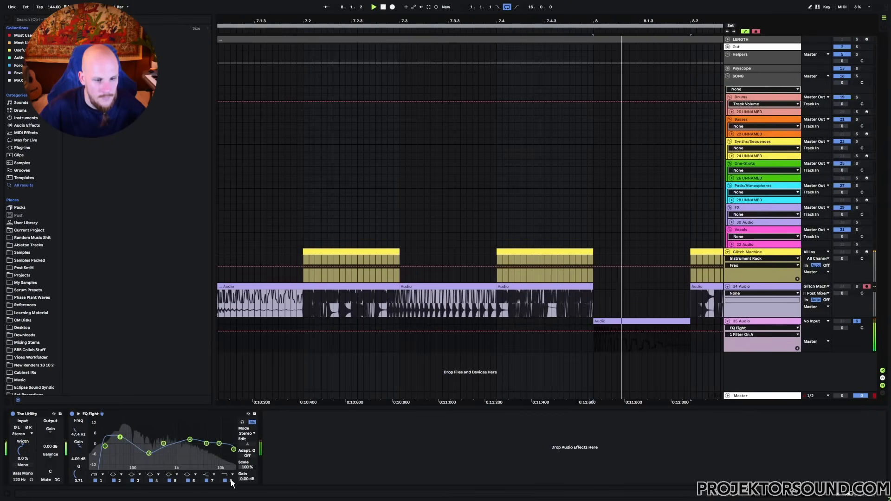
- Automate EQ Frequency A as a downward ramp from 9.84 kHz to about 58 Hz over 8.1.1–8.2.1
click(79, 428)
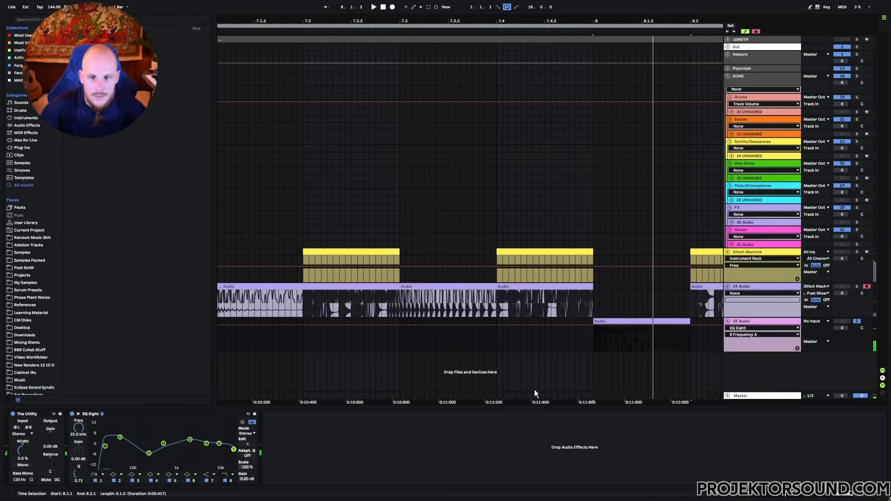
click(593, 325)
click(646, 321)
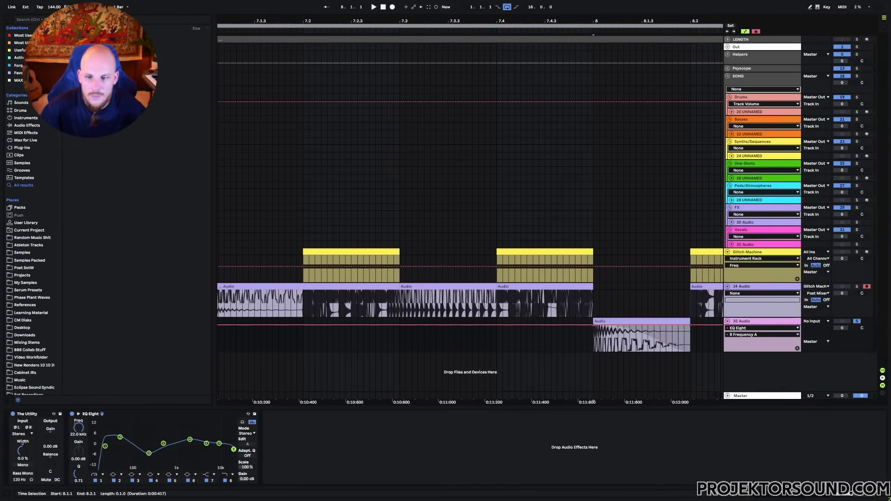
drag(691, 326, 689, 343)
key(space)
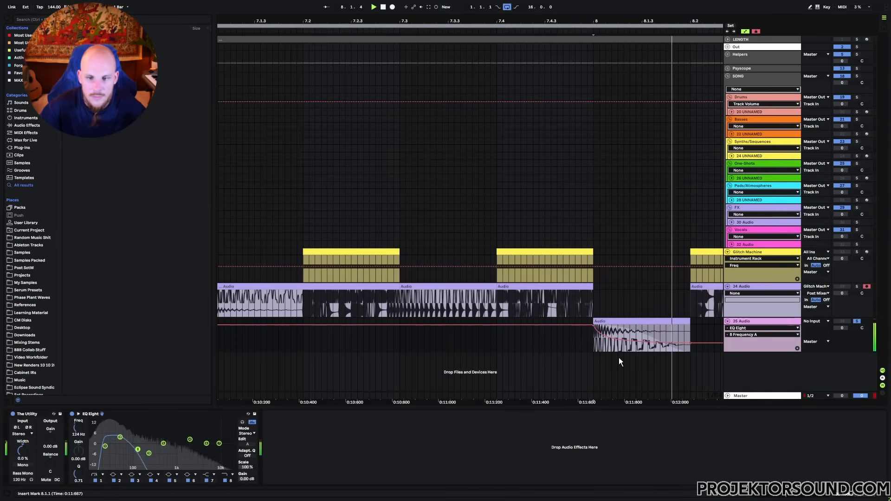
drag(691, 343, 691, 345)
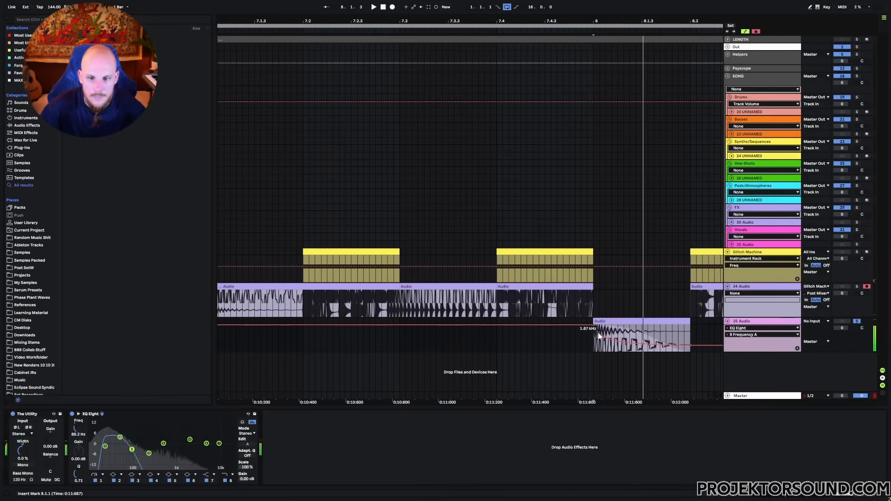
drag(594, 324, 594, 326)
key(space)
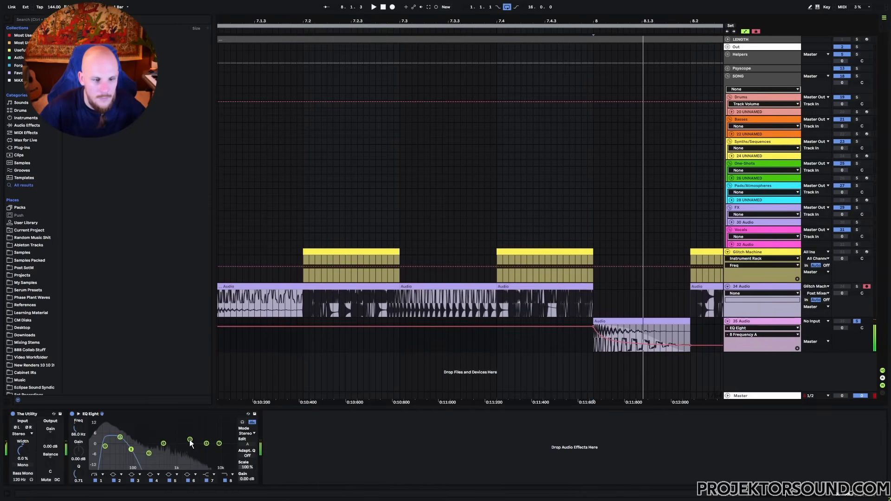
- Adjust EQ band 4 around 667 Hz and audition the sweep from 8.1.1
mouse_move(190, 440)
mouse_down()
mouse_move(169, 425)
mouse_move(190, 453)
mouse_up()
key(space)
key(space)
key(space)
key(space)
key(space)
key(space)
key(space)
key(space)
key(space)
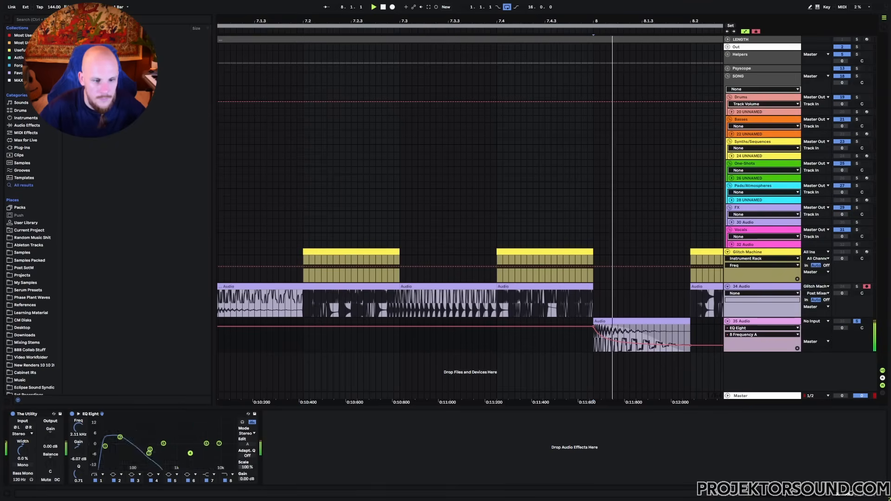
key(space)
key(space)
key(space)
key(space)
key(space)
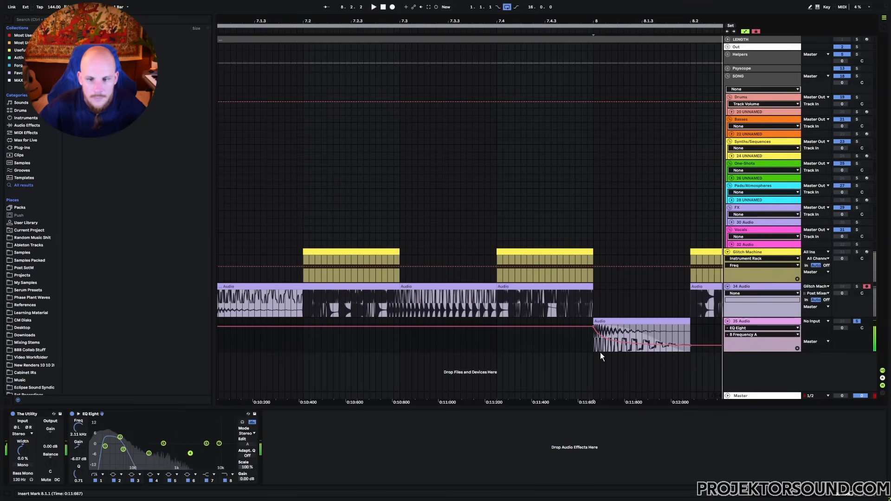
key(space)
key(space)
click(595, 344)
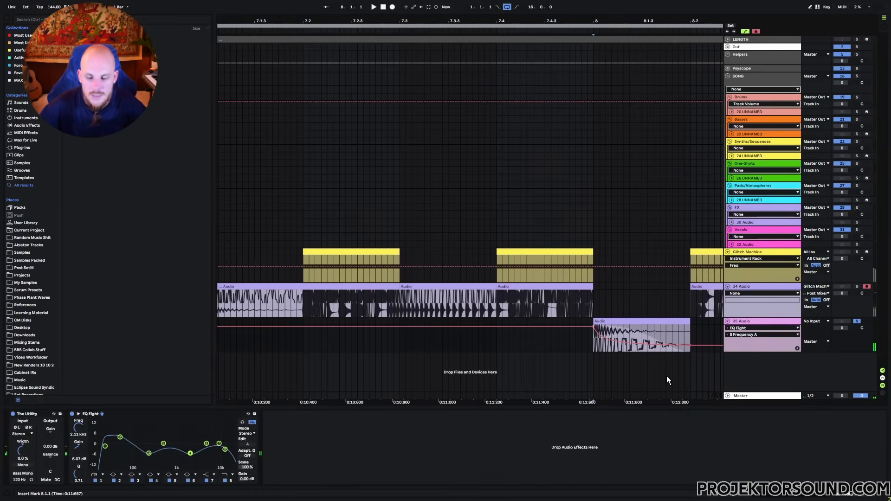
key(space)
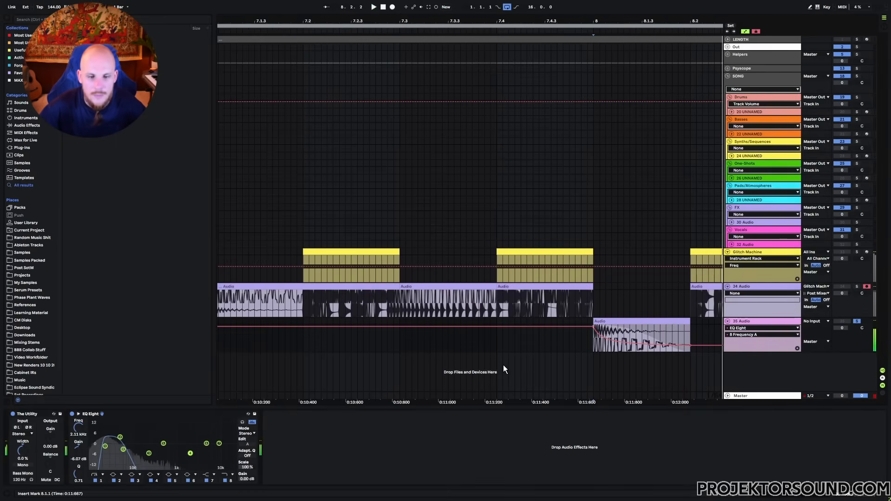
key(space)
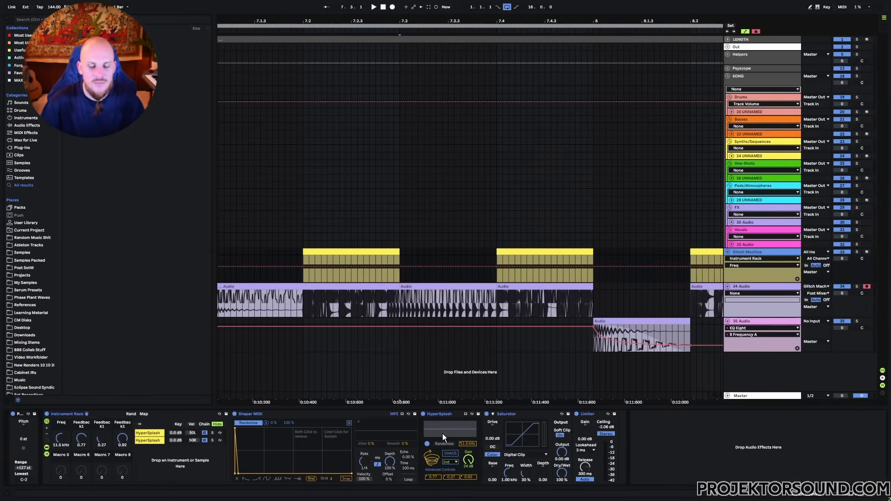
- Zoom the arrangement out to bars 1–23 and select track 24 UNNAMED to show its devices
drag(386, 22, 325, 3)
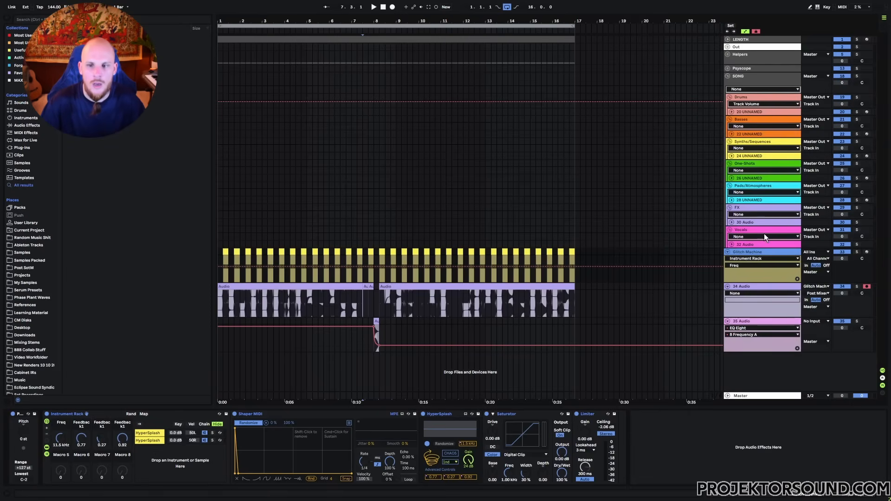
click(748, 156)
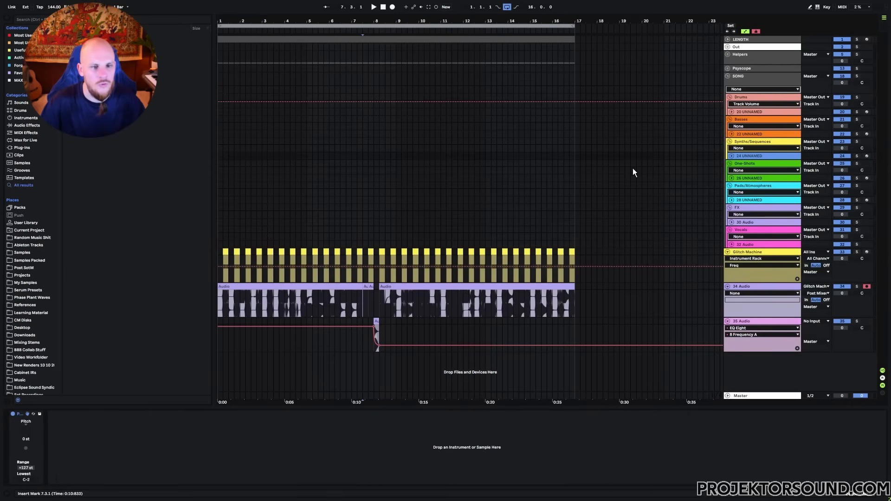
- Load Serum 2 on track 24 and route LFO 1 to oscillator A's coarse pitch
right_click(349, 152)
mouse_move(381, 159)
click(486, 168)
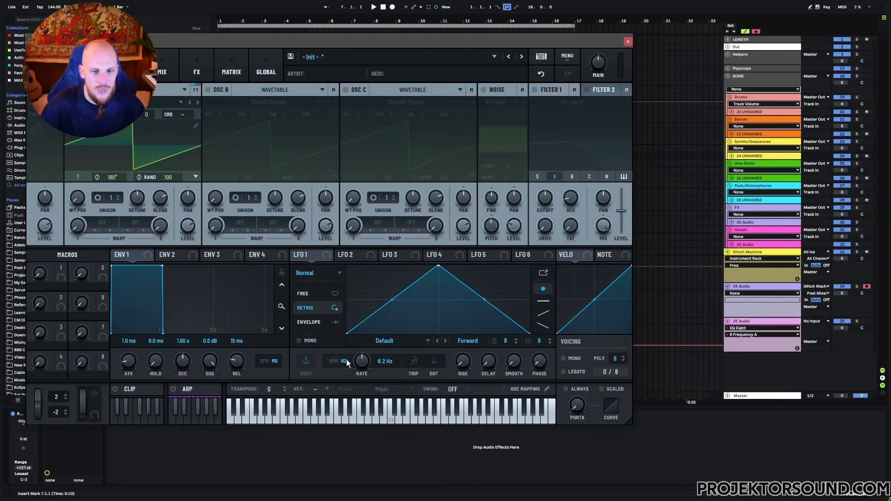
drag(312, 258, 199, 119)
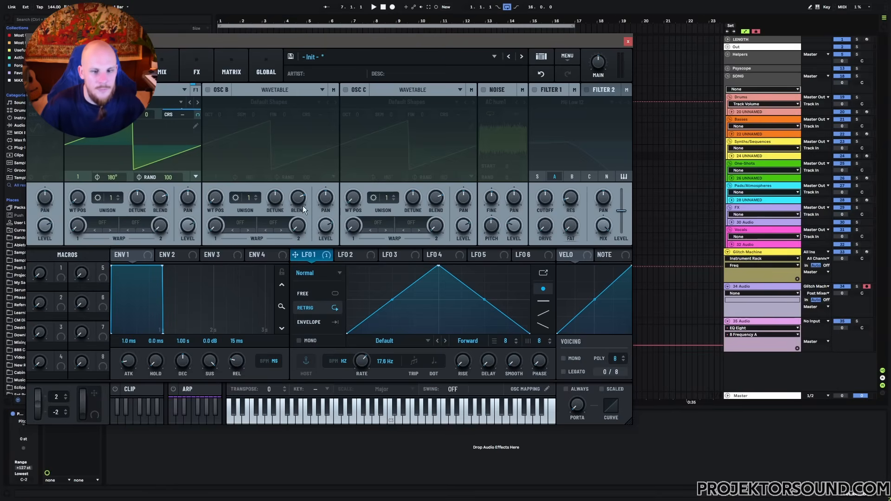
- Modulate the LFO 1 rate with NoteOn Rand, trimming the amount to 26% in the matrix
right_click(364, 361)
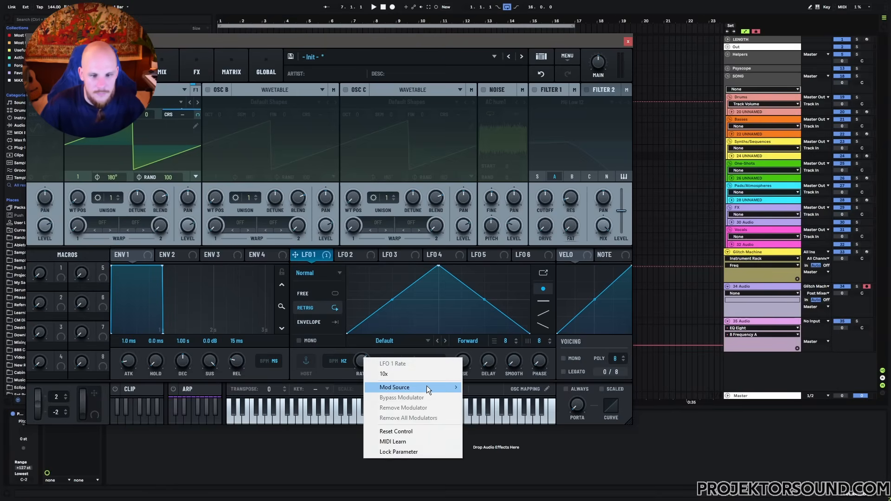
mouse_move(417, 388)
mouse_move(519, 410)
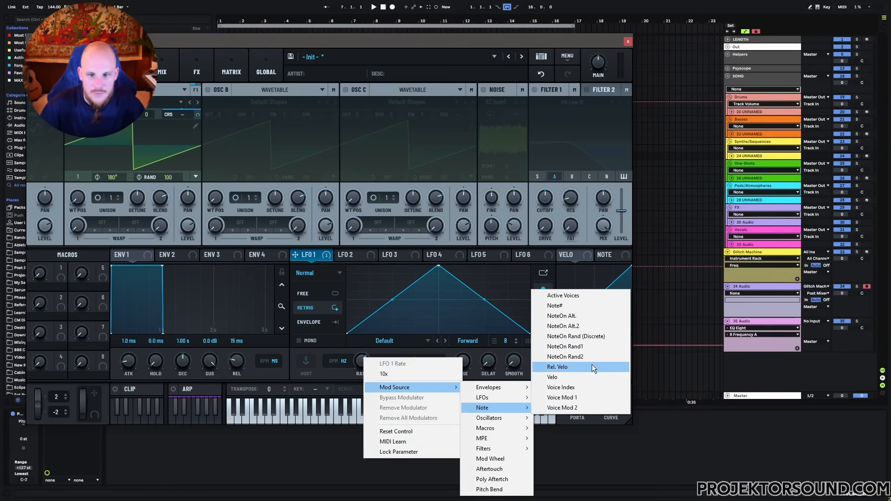
click(578, 337)
click(236, 70)
drag(211, 125, 205, 126)
click(128, 71)
- Modulate wavetable position with NoteOn Rand and arm track 24 for live playing
right_click(83, 206)
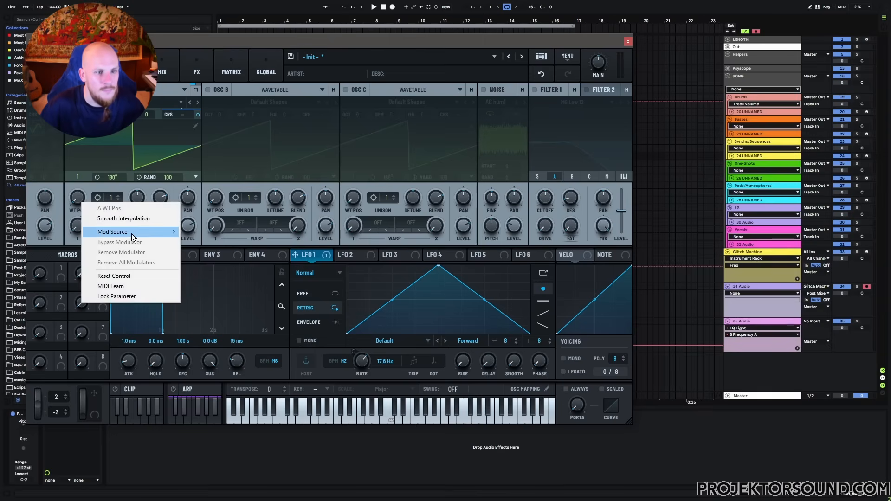
mouse_move(139, 232)
mouse_move(230, 254)
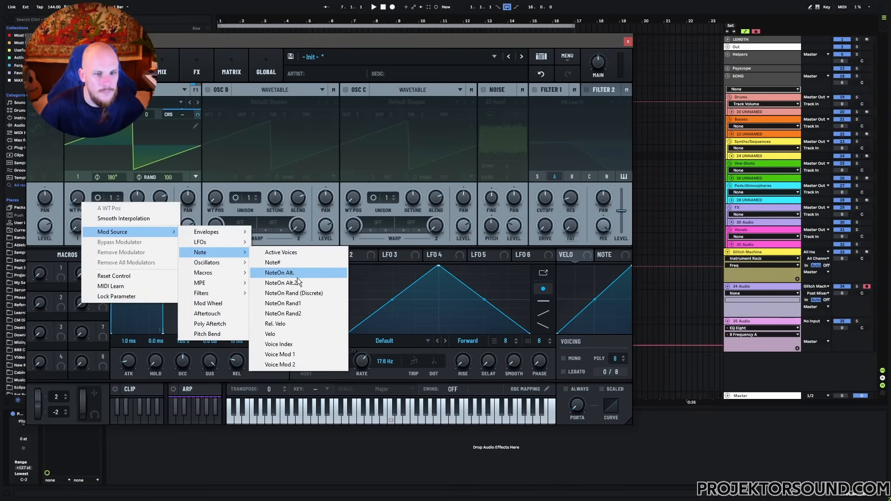
click(298, 292)
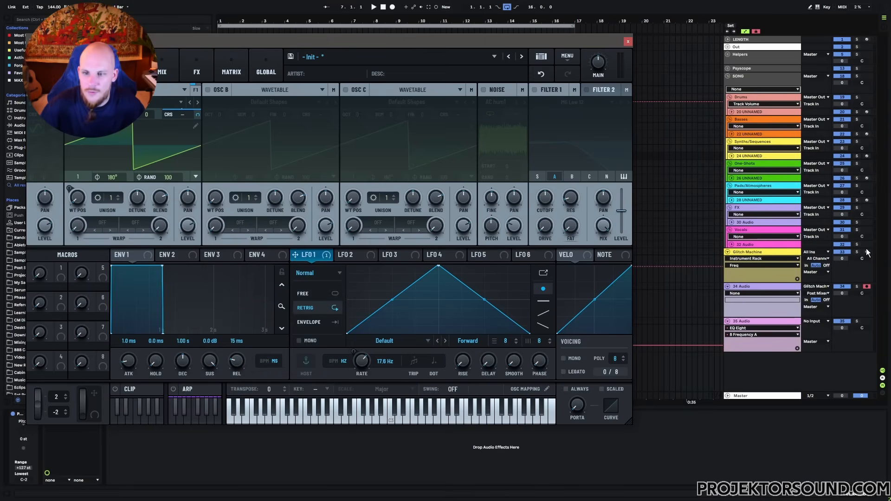
click(866, 156)
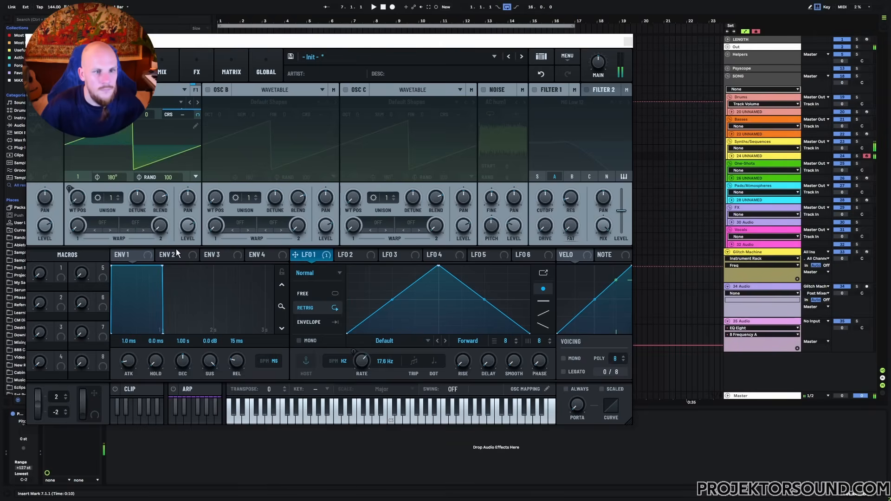
- Reshape LFO 1 into a near-linear down-saw, set its rate 10x to 175.8 Hz, and play D#3
drag(439, 266, 347, 267)
drag(438, 296, 438, 305)
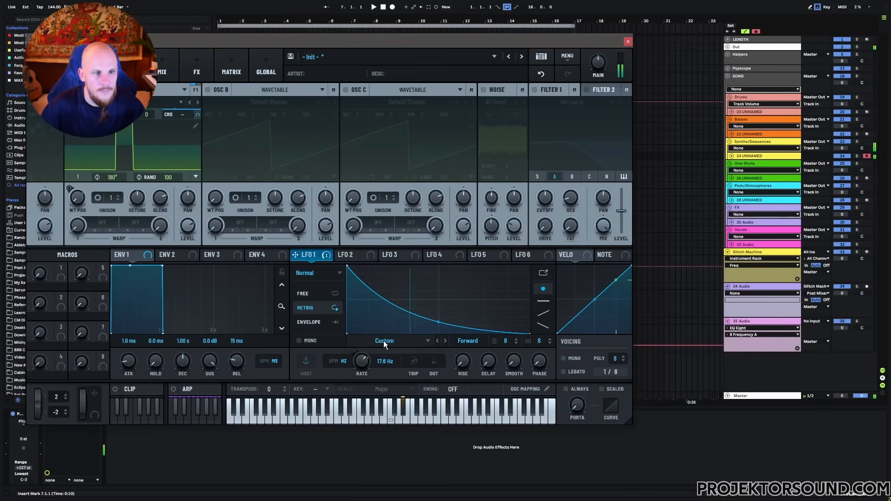
right_click(366, 364)
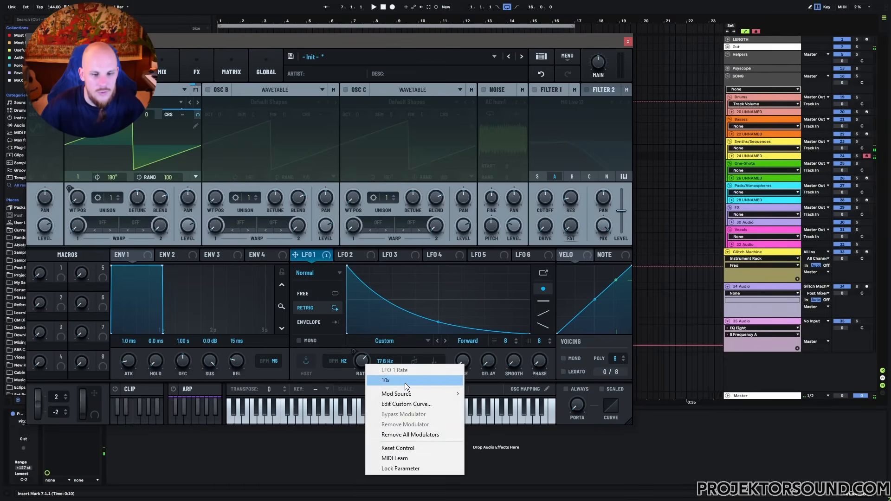
click(408, 380)
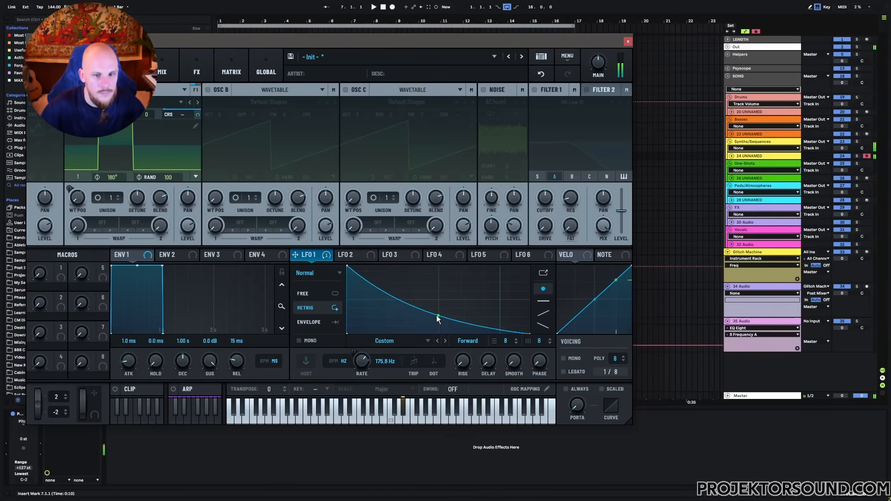
drag(438, 323, 437, 328)
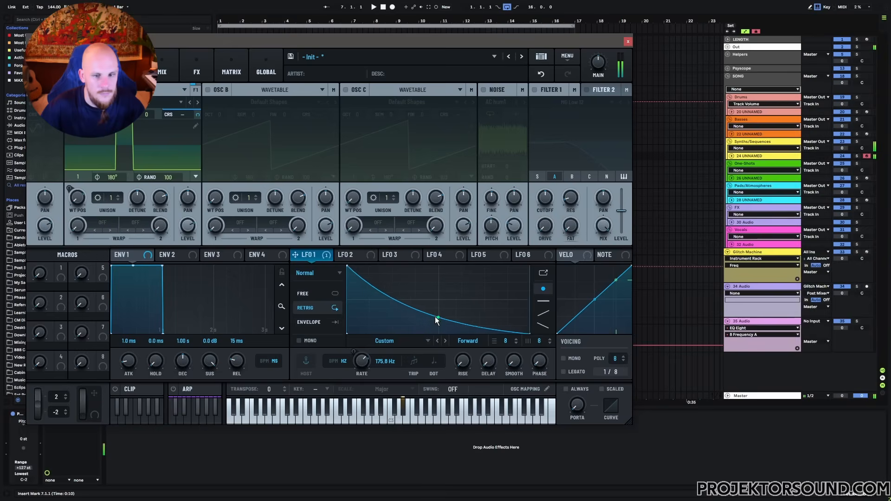
key(e)
key(e)
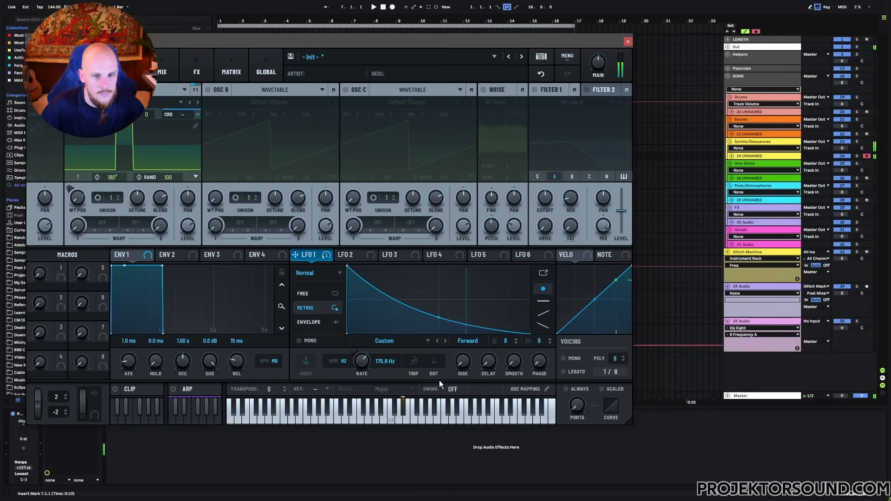